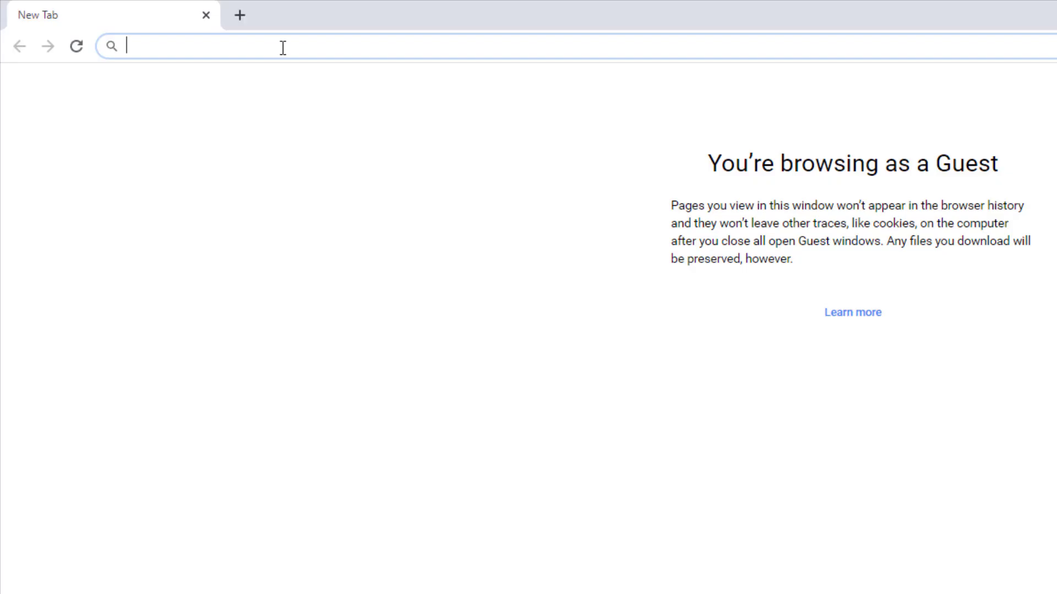
type("www.")
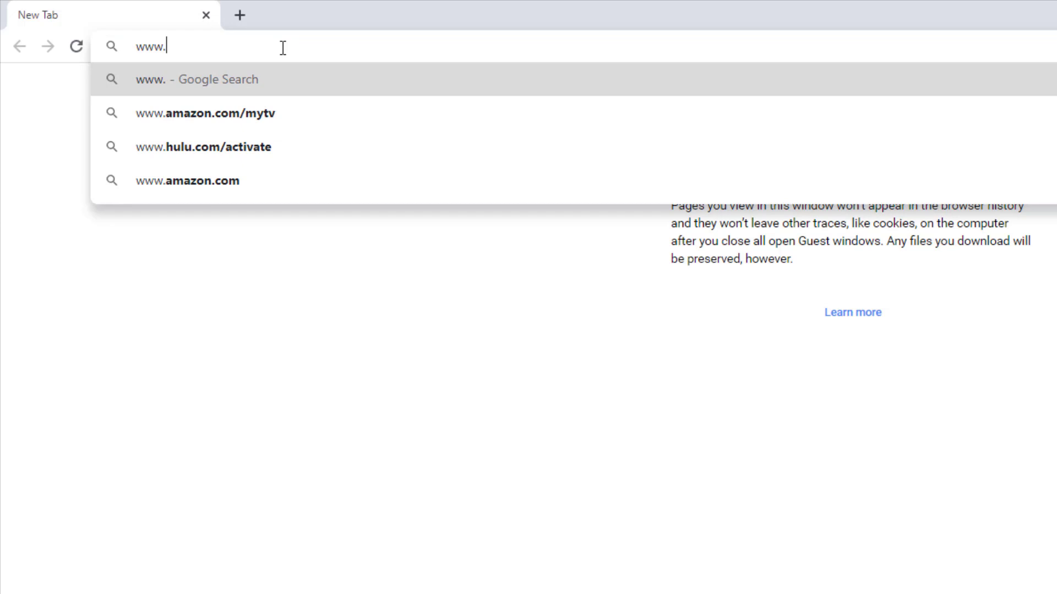
type("moorescho")
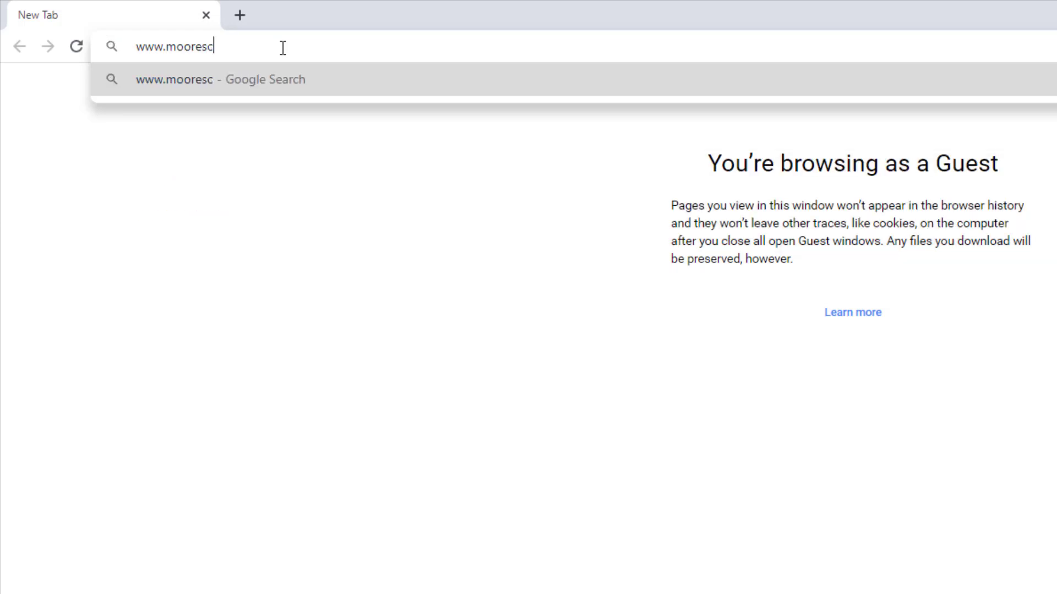
type("ols.com")
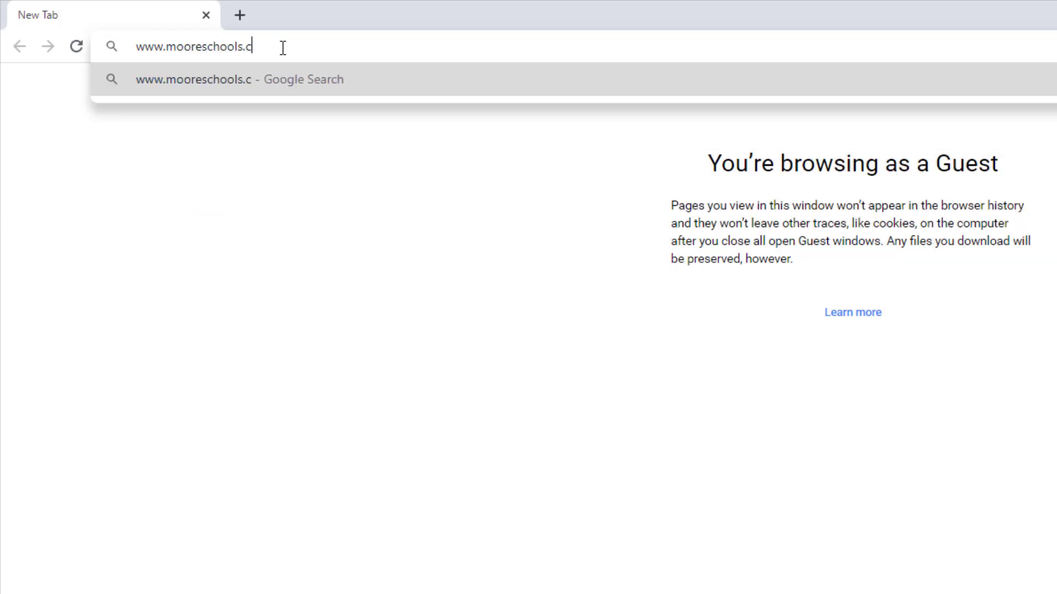
key("Return")
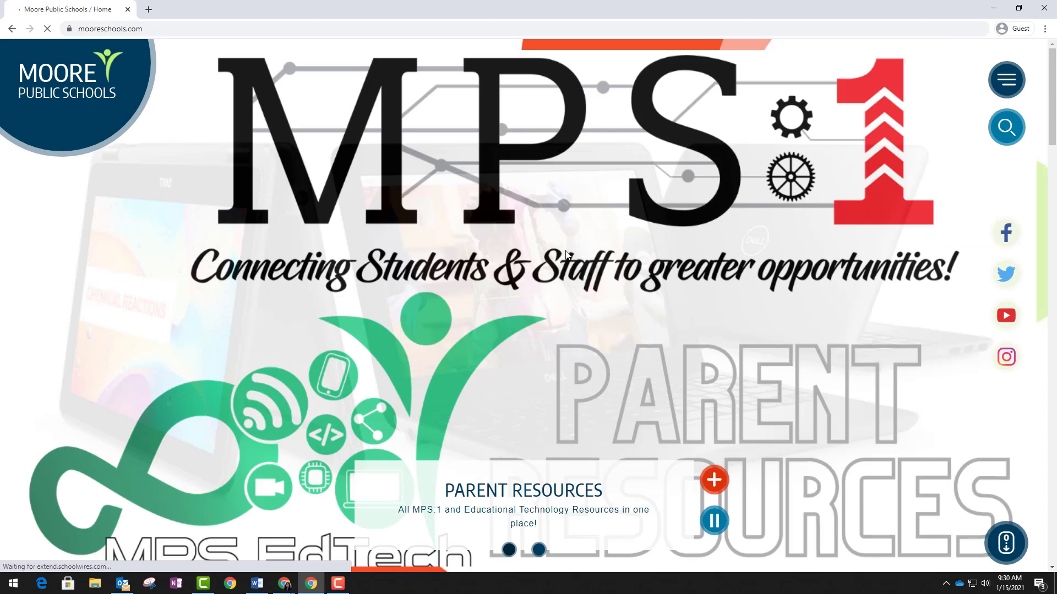
scroll(567, 256, "down", 3)
scroll(565, 255, "down", 6)
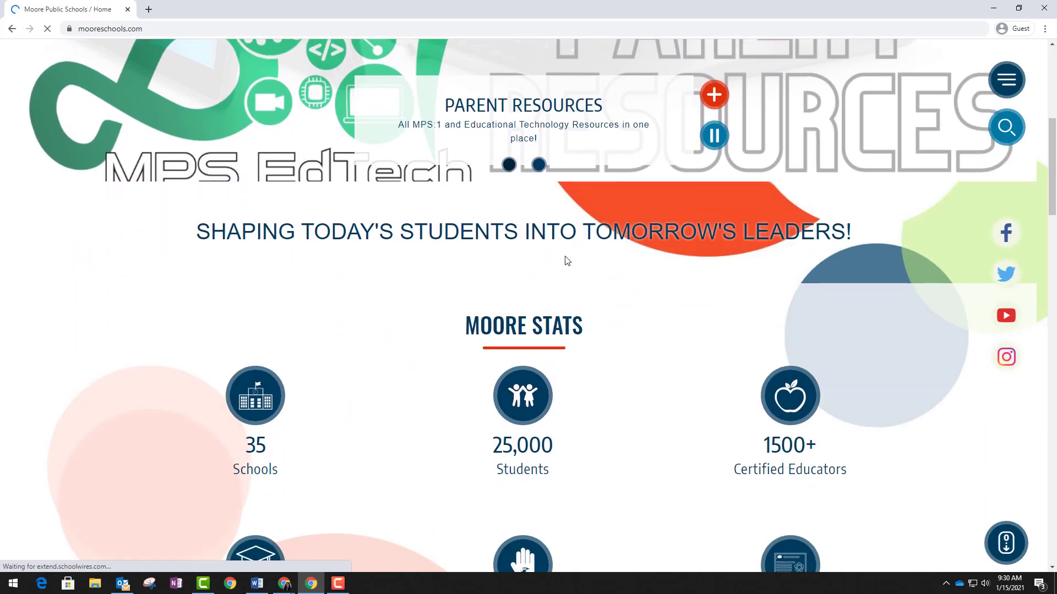
scroll(566, 257, "down", 7)
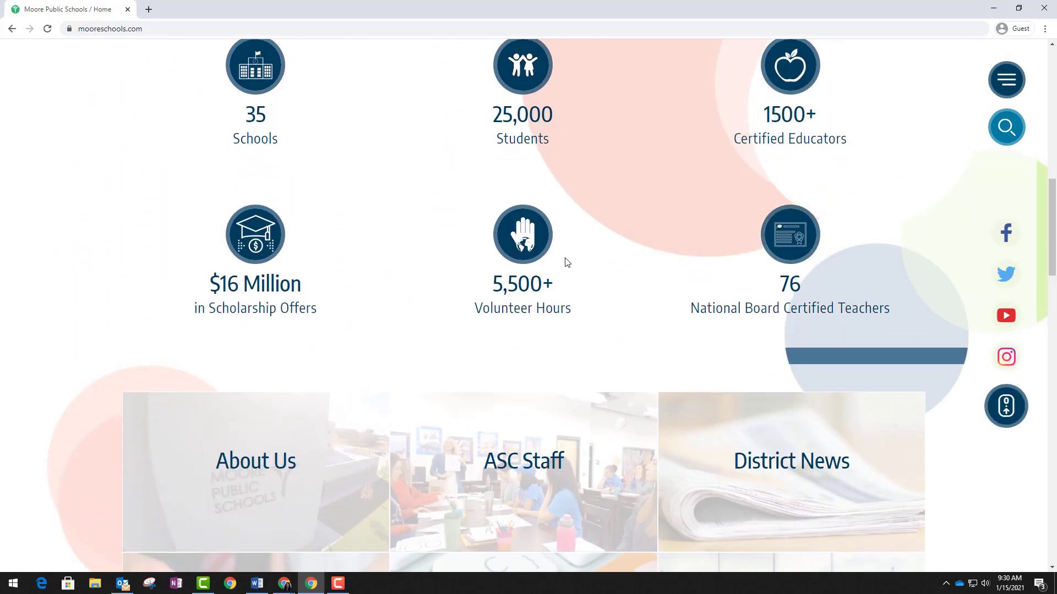
scroll(565, 261, "down", 11)
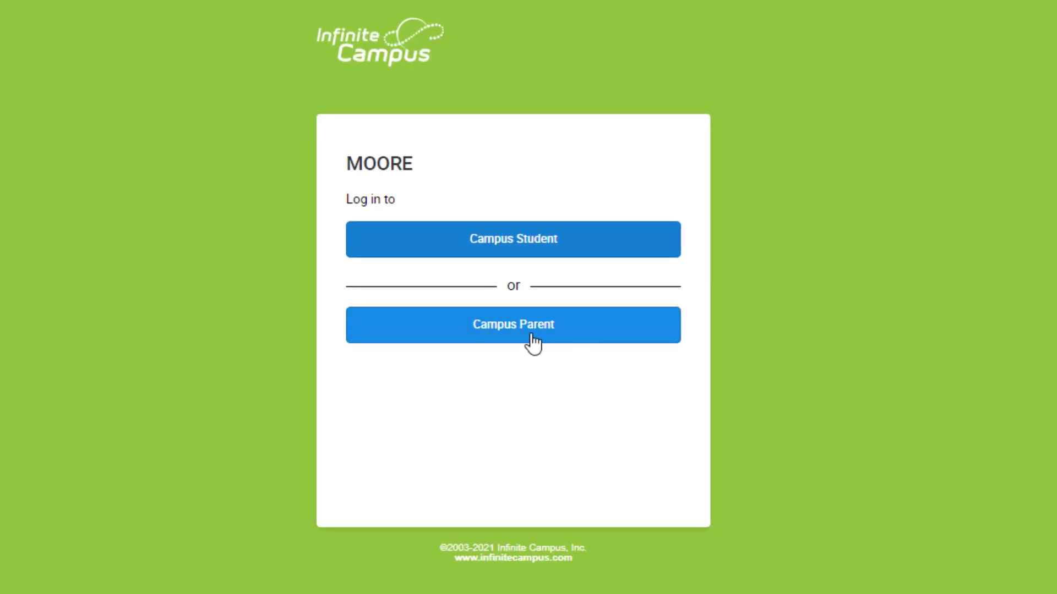
Choose the Campus Parent login and begin new-user registration
left_click(532, 344)
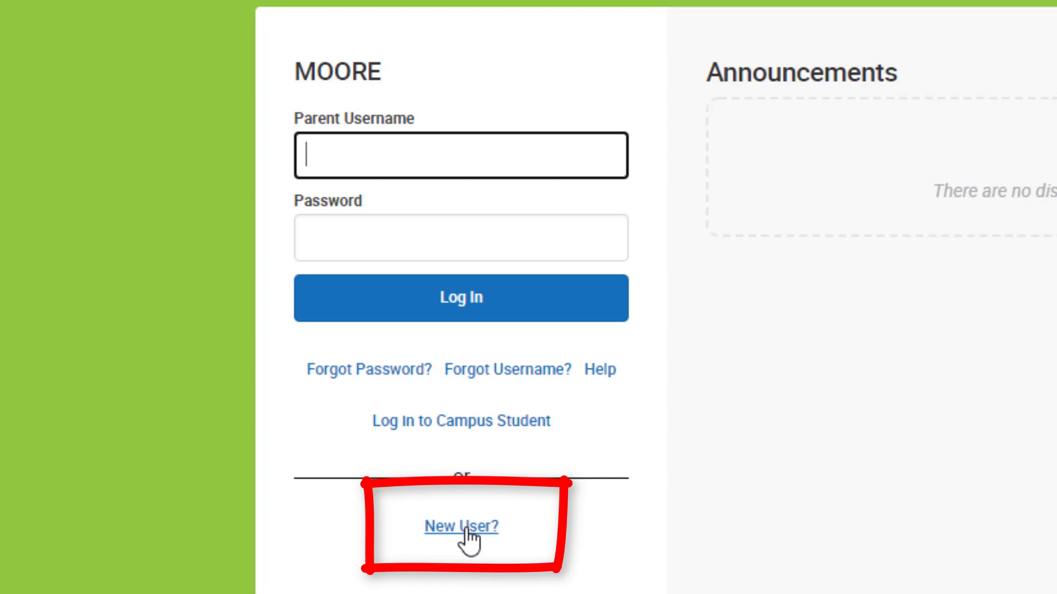
left_click(463, 528)
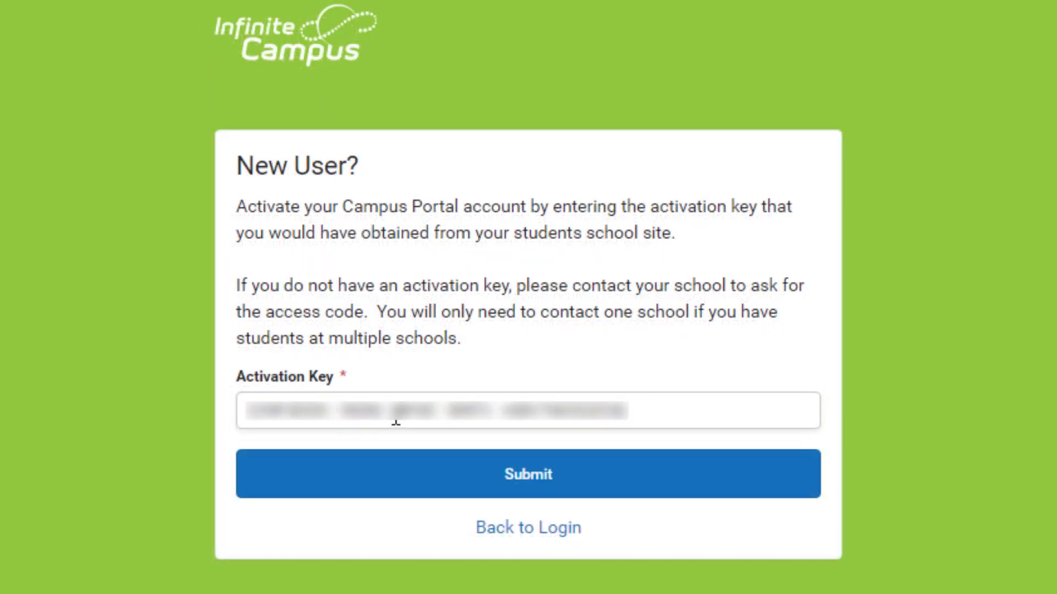
Submit the activation key and create the account with a chosen username and password
left_click(552, 480)
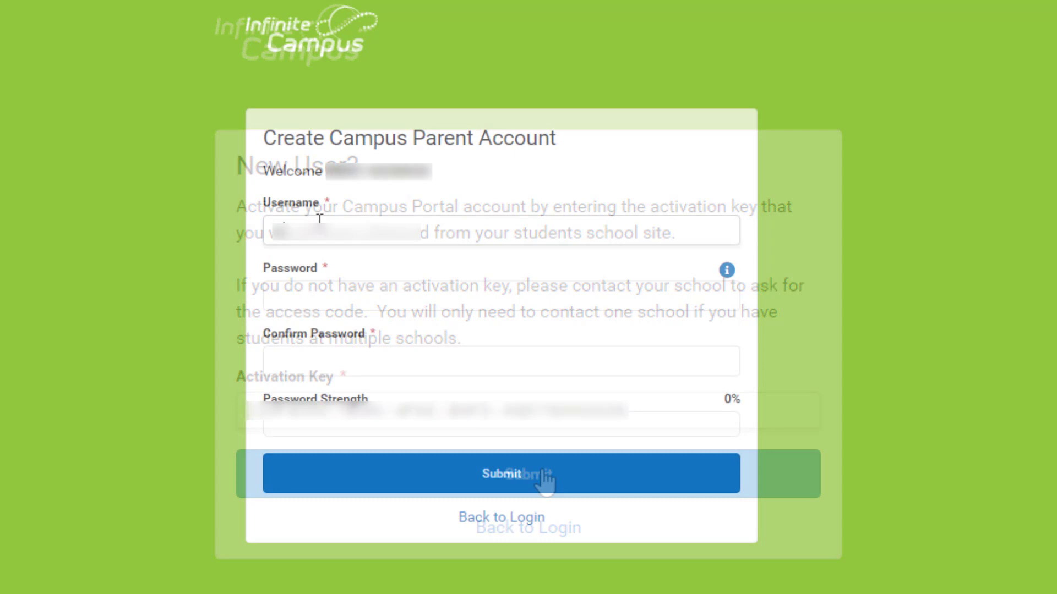
type("username")
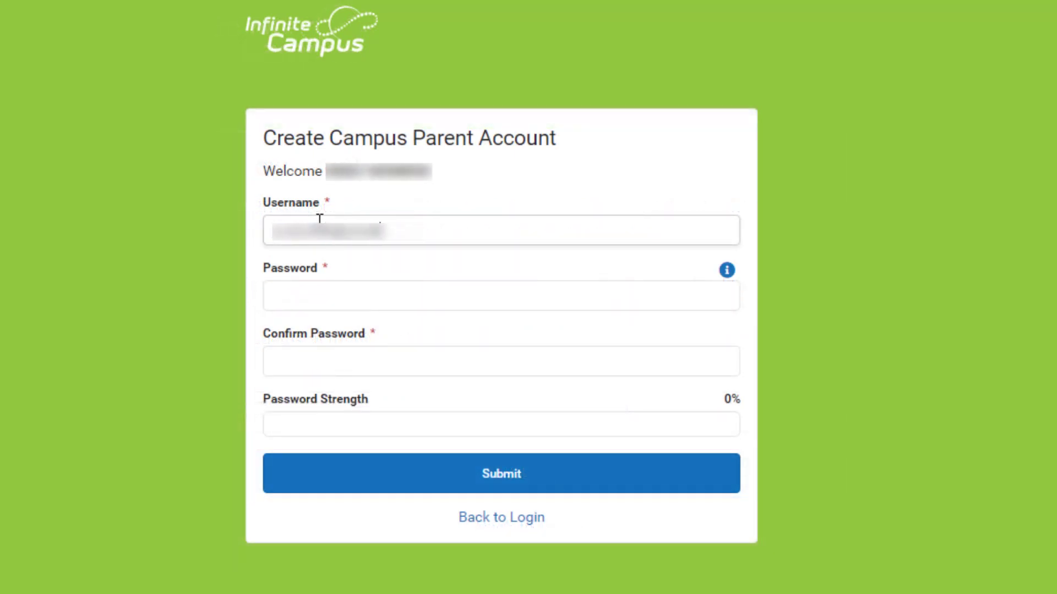
key("Tab")
type("password")
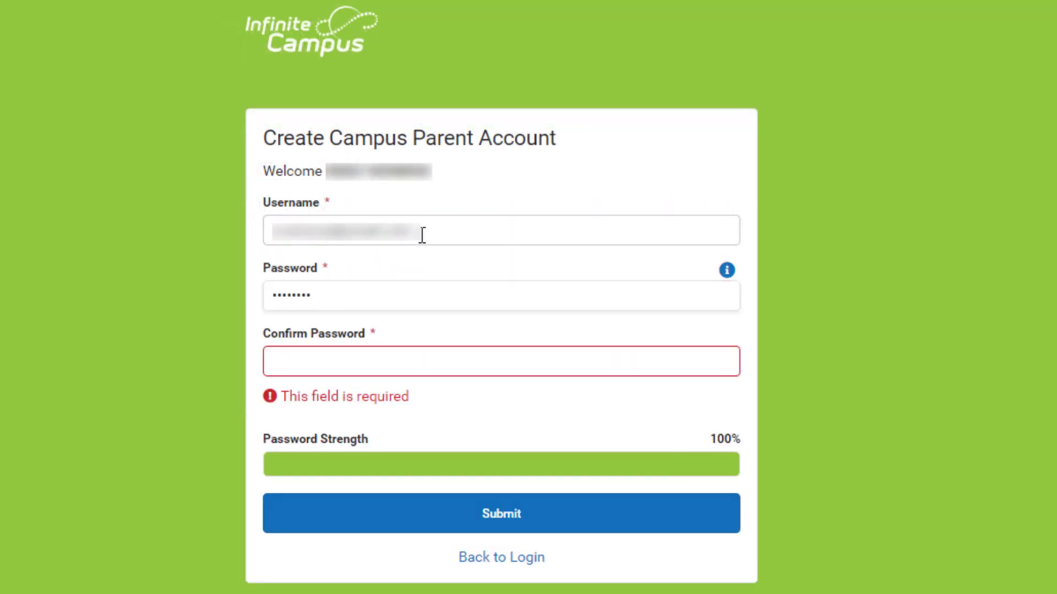
type("1")
key("Tab")
type("password1")
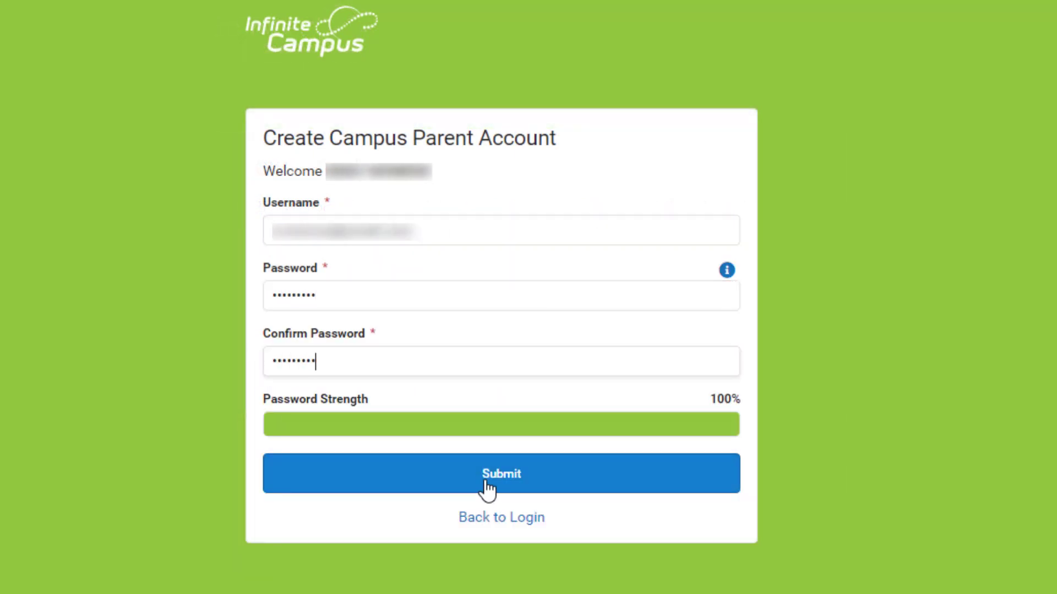
left_click(488, 488)
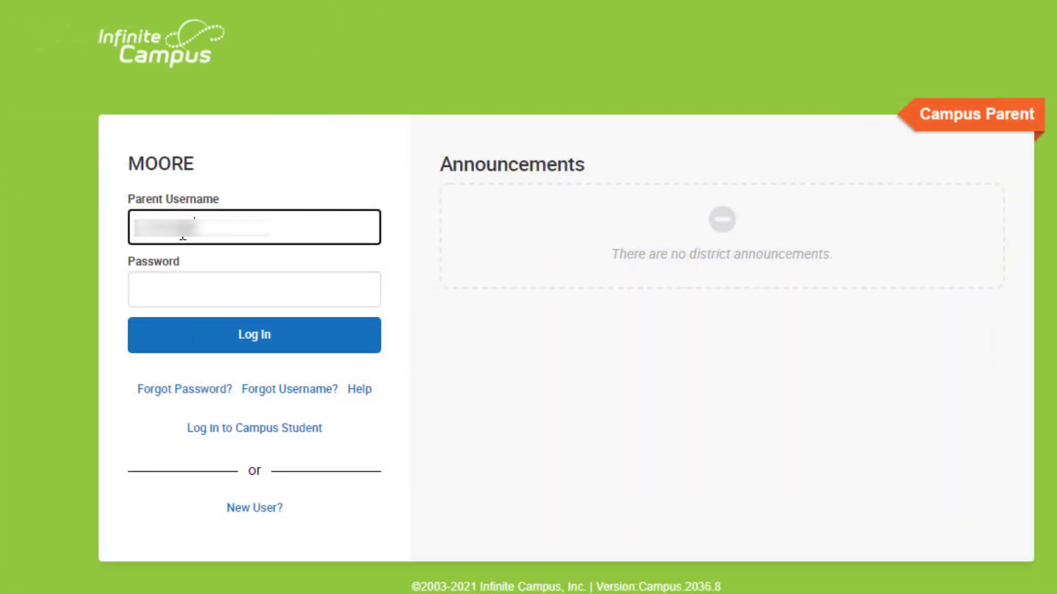
Sign in to Campus Parent with the new username and password
type("username")
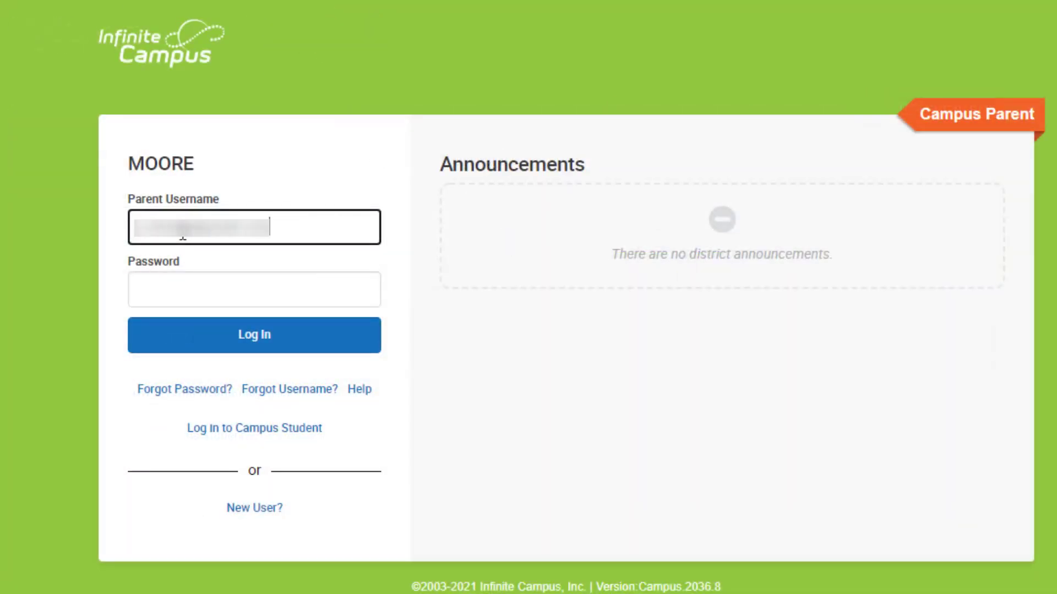
key("Tab")
type("password1")
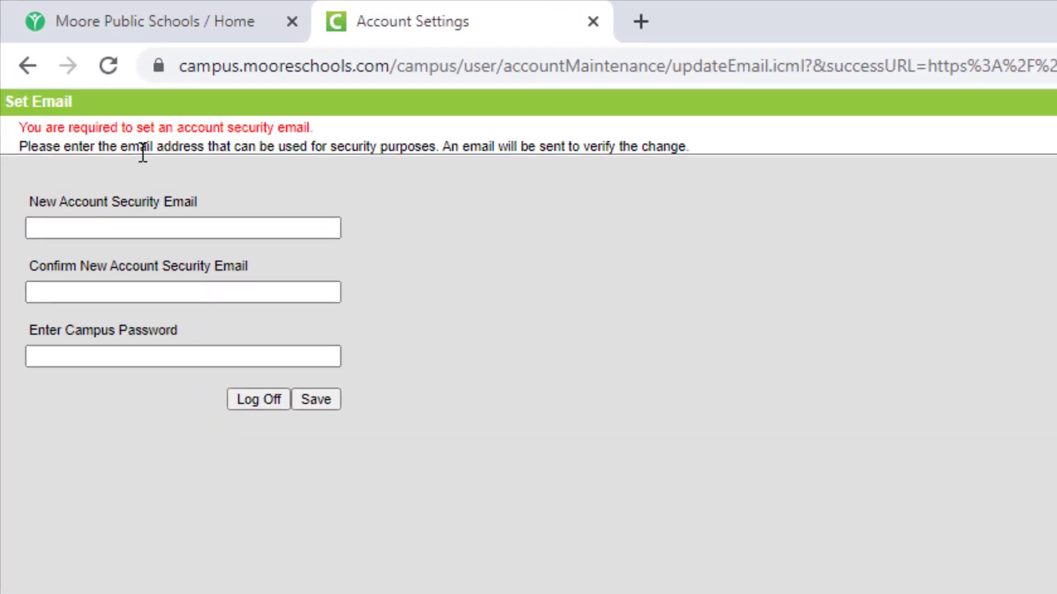
Enter and confirm the security email address, supply the Campus password, and save
left_click(86, 166)
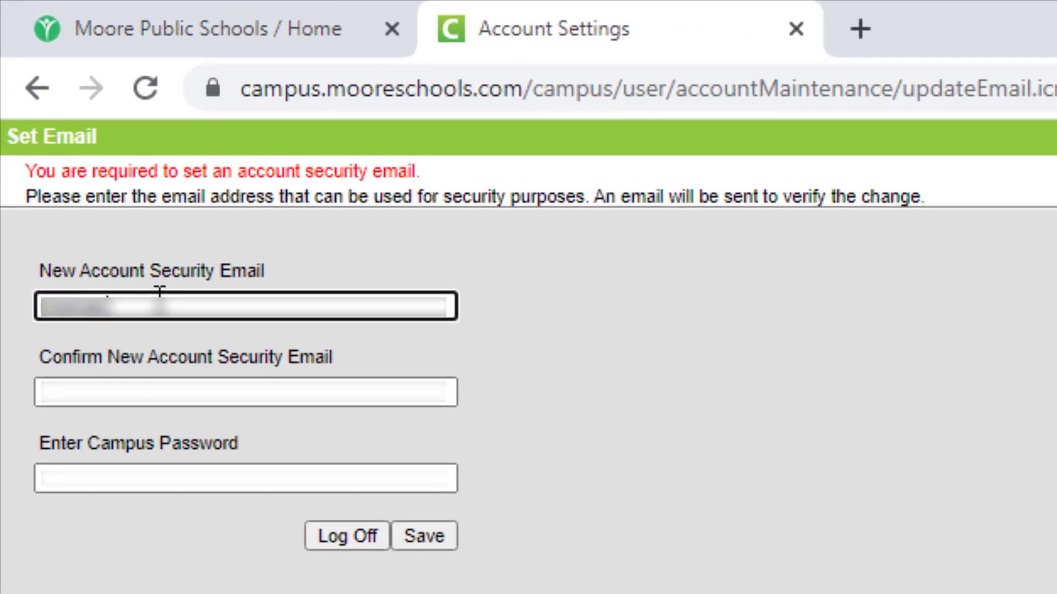
key("Tab")
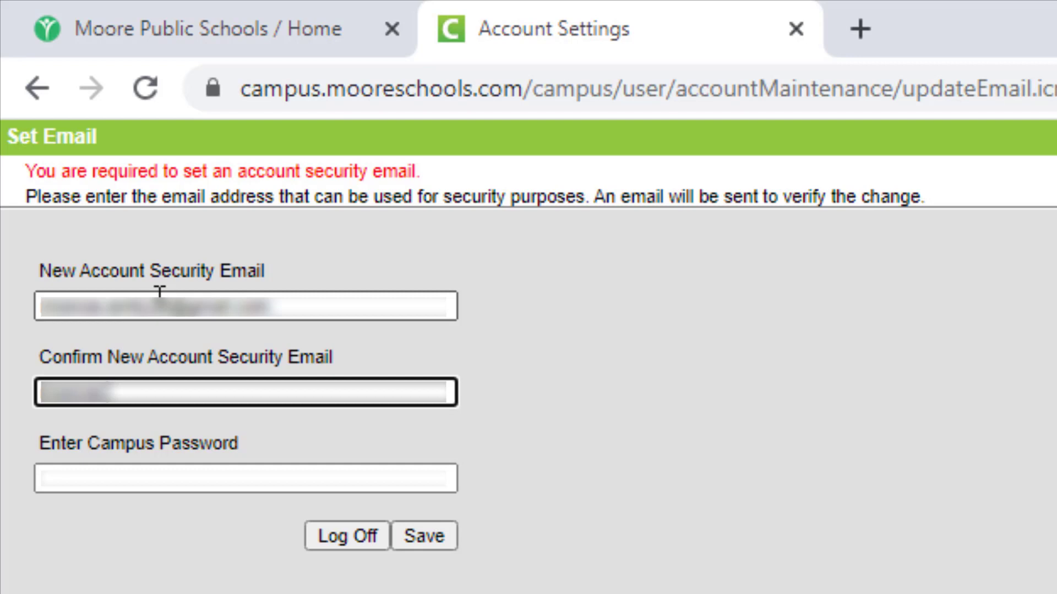
key("Tab")
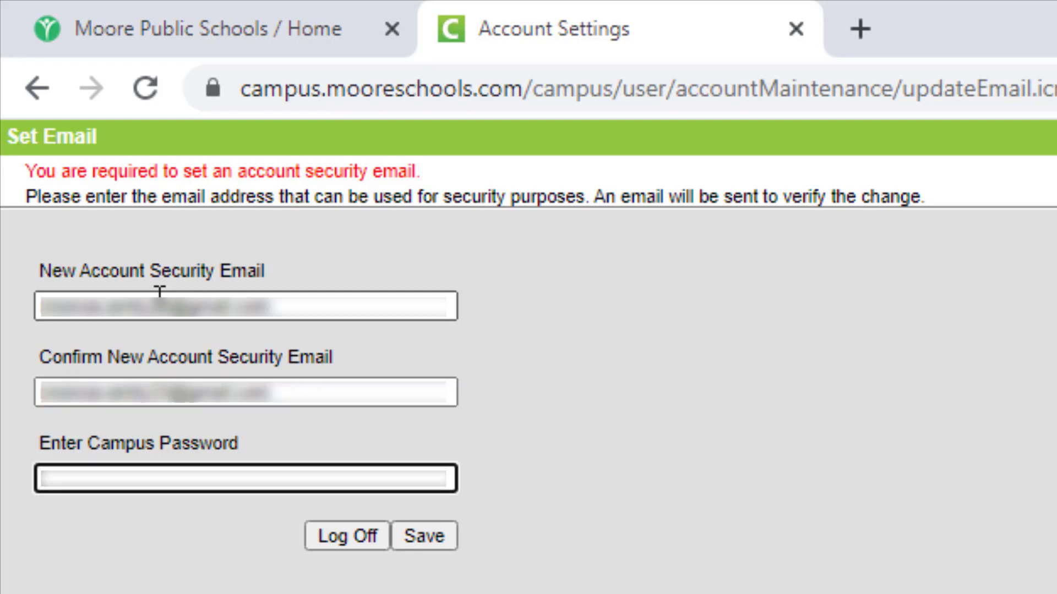
type("********")
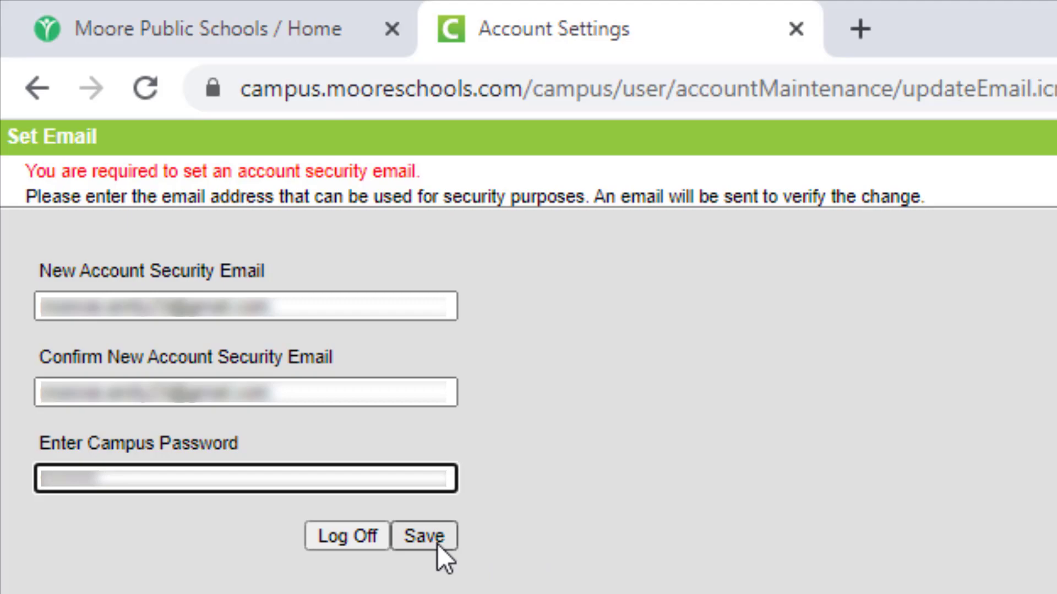
left_click(437, 544)
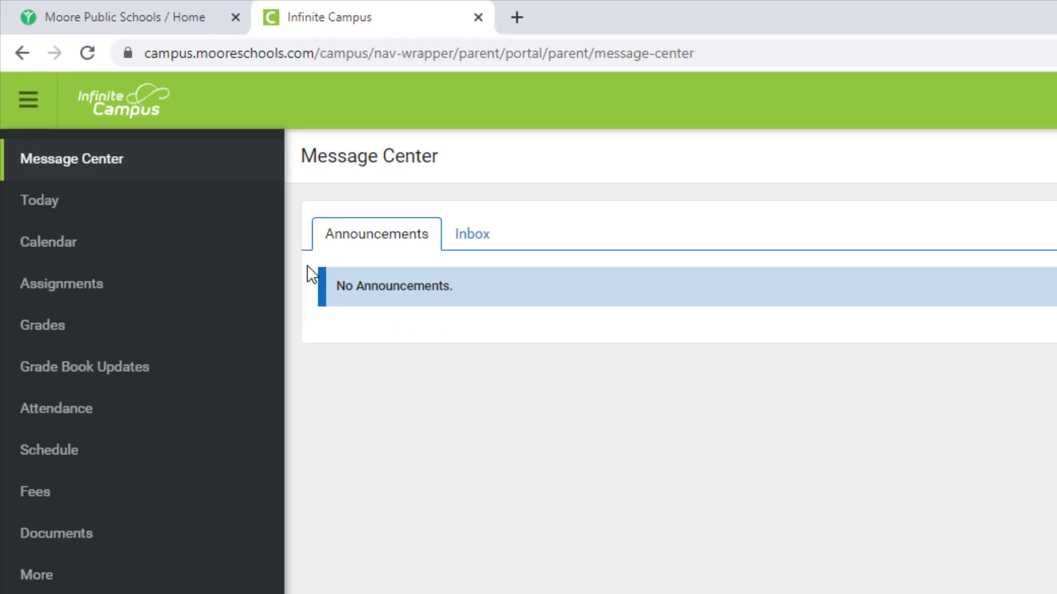
Review the Today schedule and assignments overview, then go to the January 2021 Calendar
left_click(54, 209)
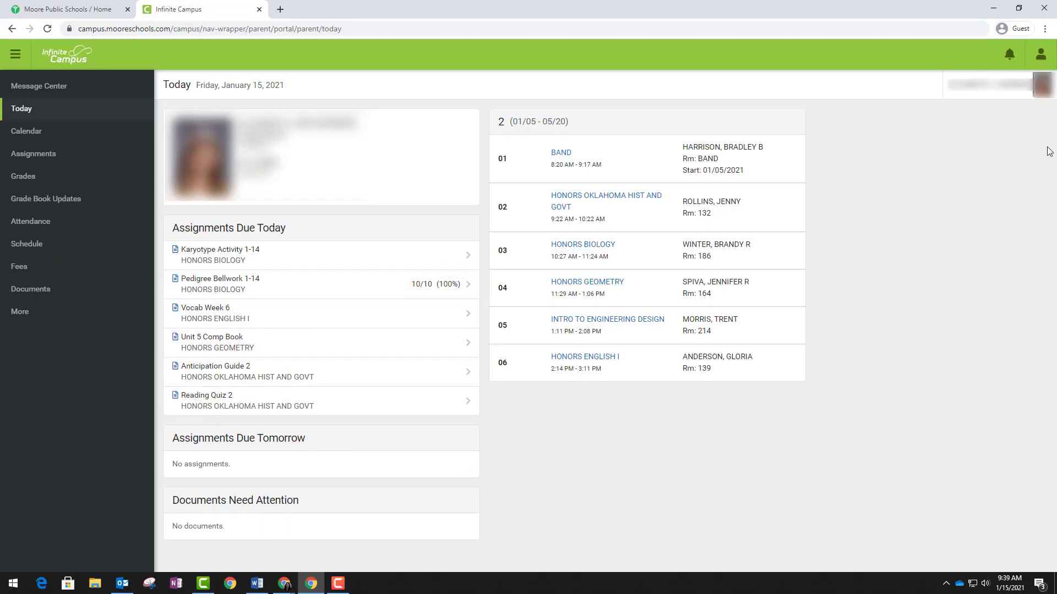
left_click_drag(907, 187, 930, 197)
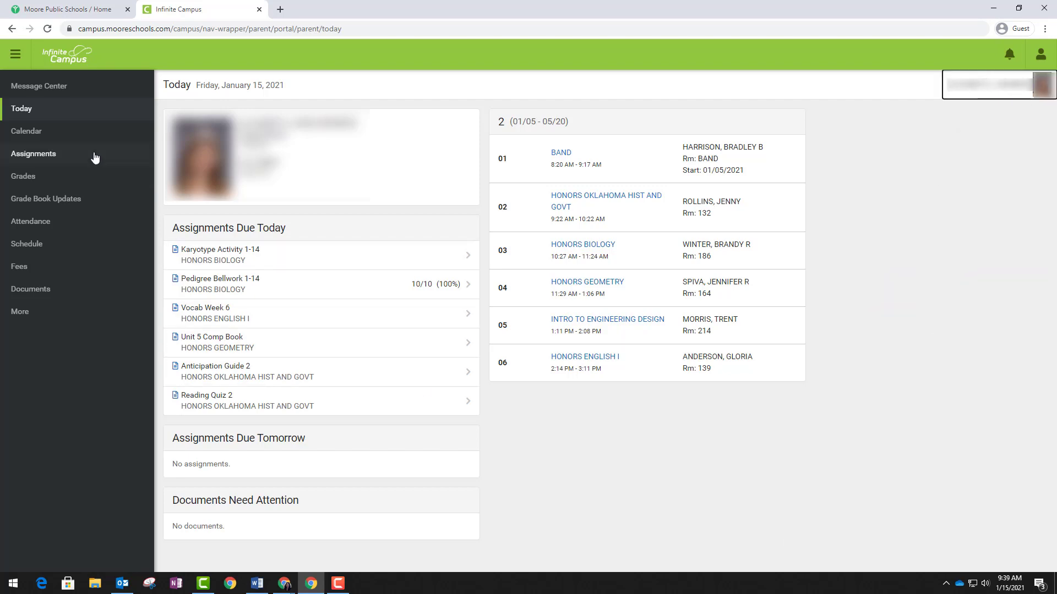
left_click(40, 135)
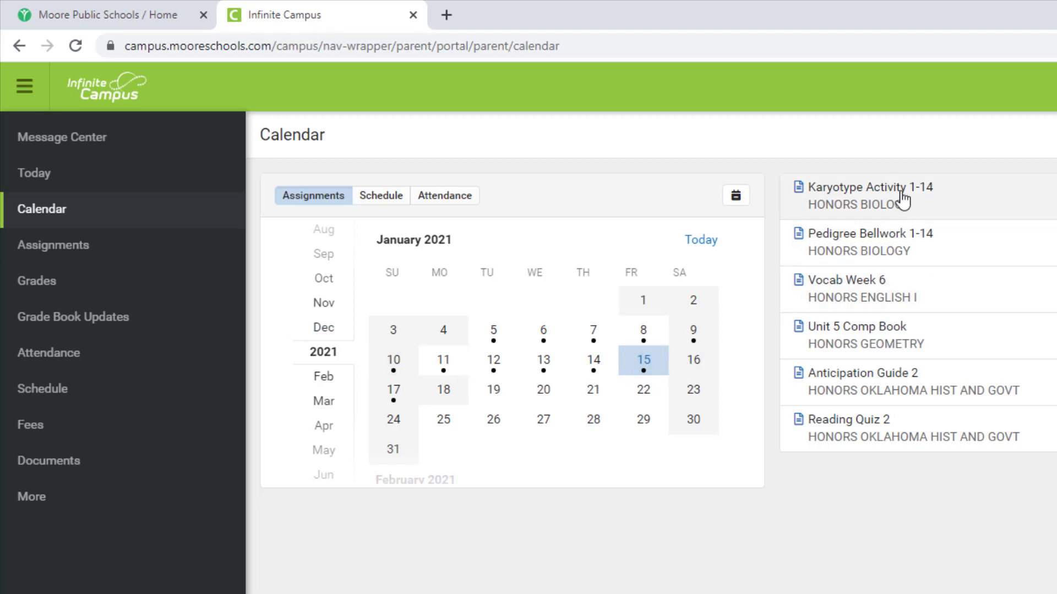
Show Assignments filtered to Current Term and Missing work only
left_click(61, 262)
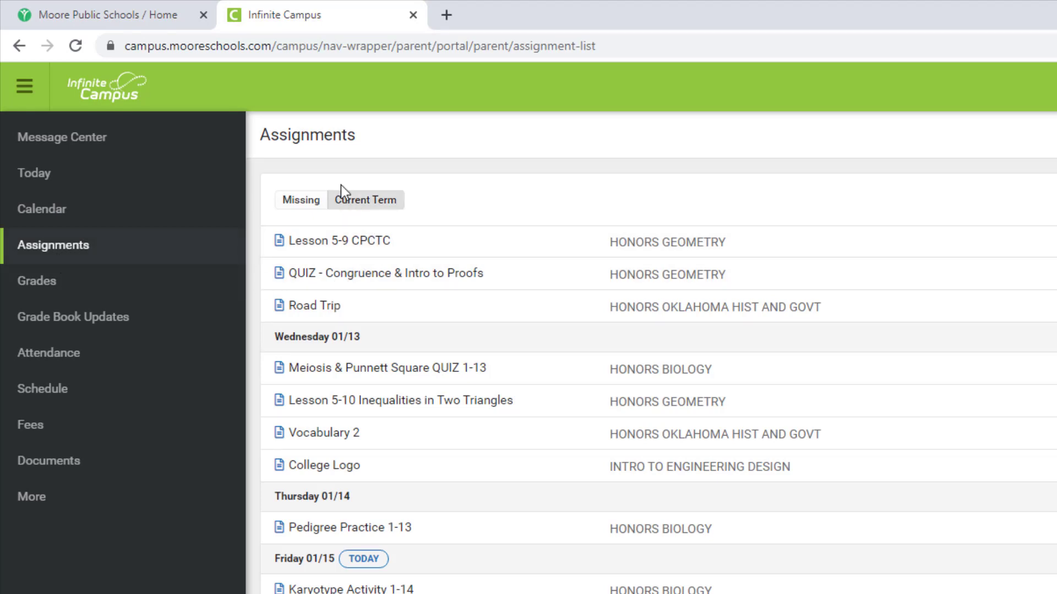
left_click(361, 203)
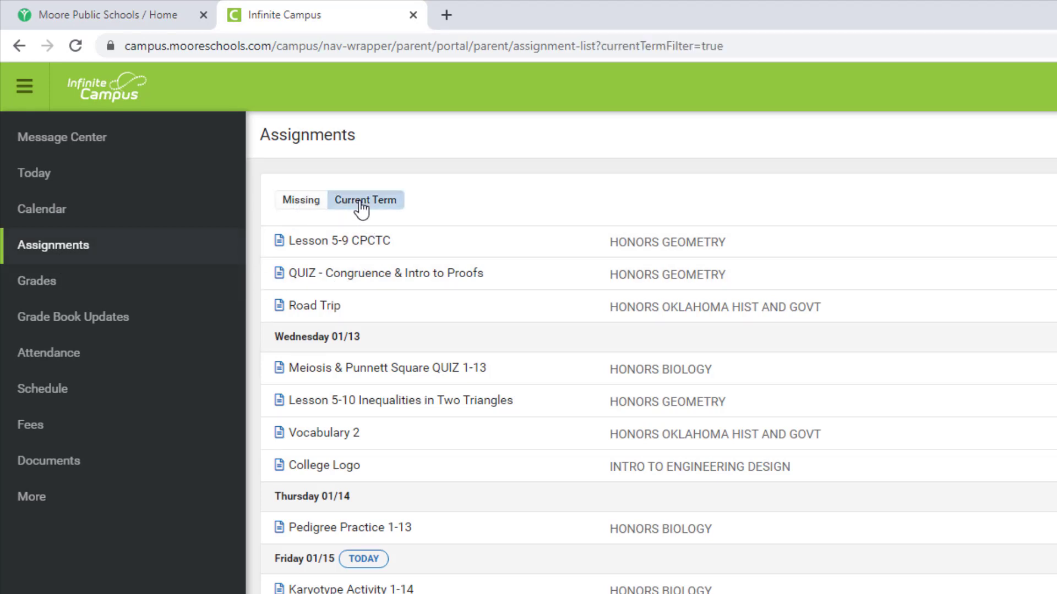
left_click(302, 202)
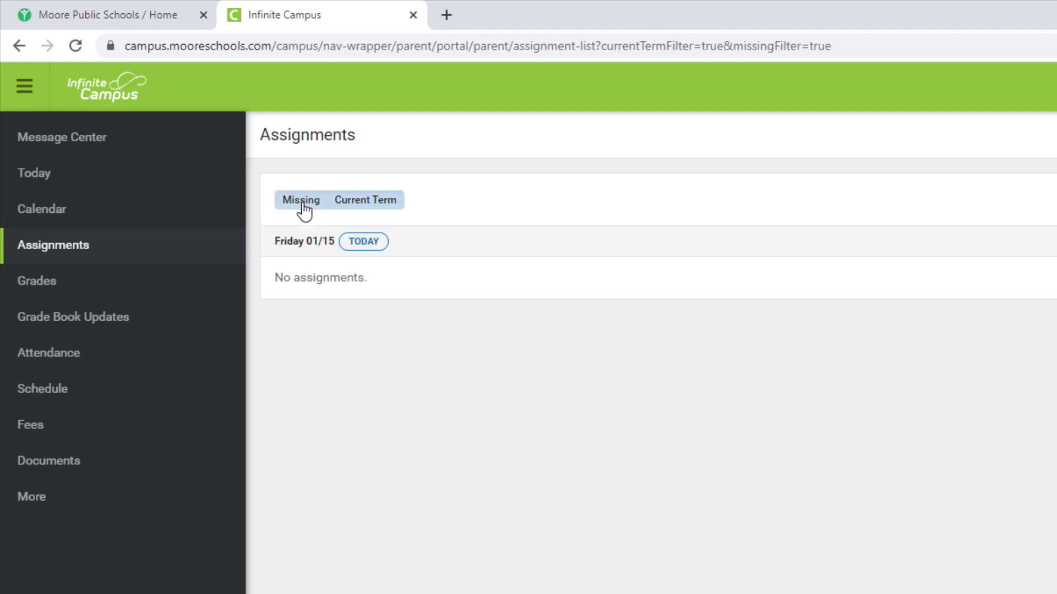
Review the Grades page for Term 1, then return to Term 2
left_click(50, 289)
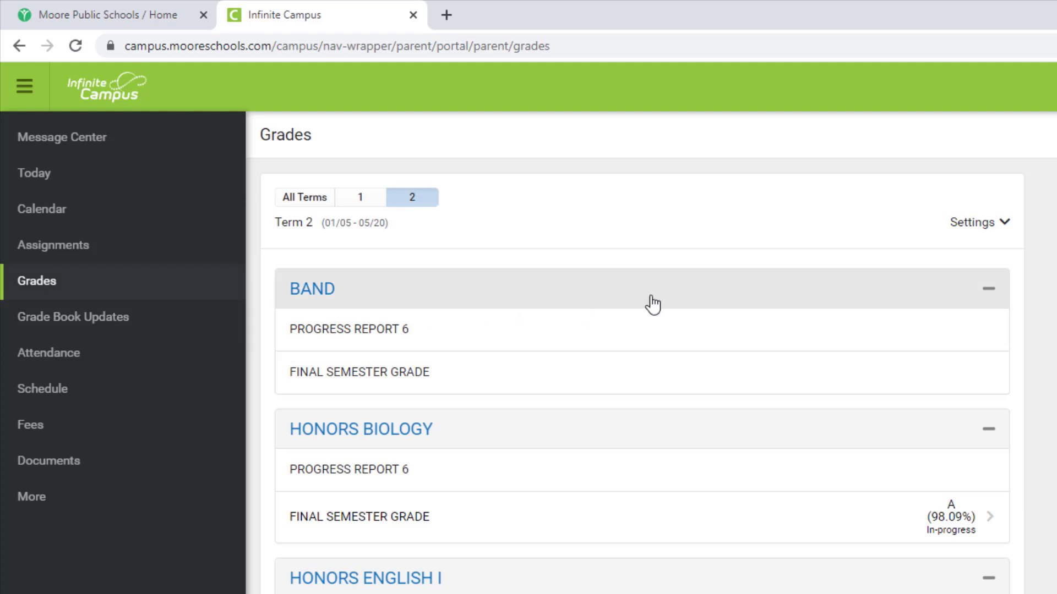
left_click(359, 204)
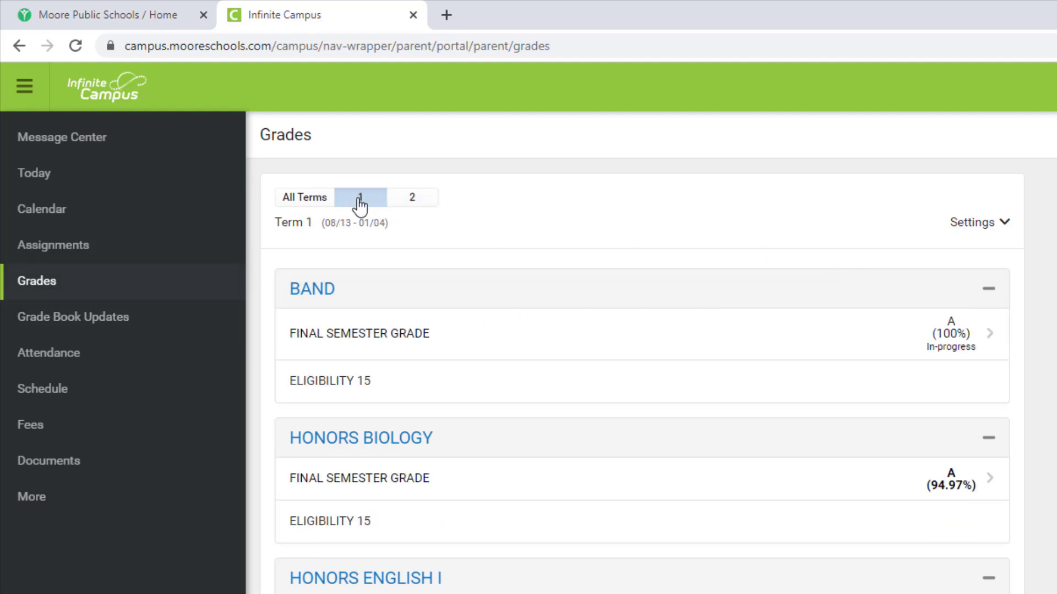
left_click(418, 208)
Check Honors Biology's term grades and upcoming assignments, then view Grade Book Updates
left_click(354, 432)
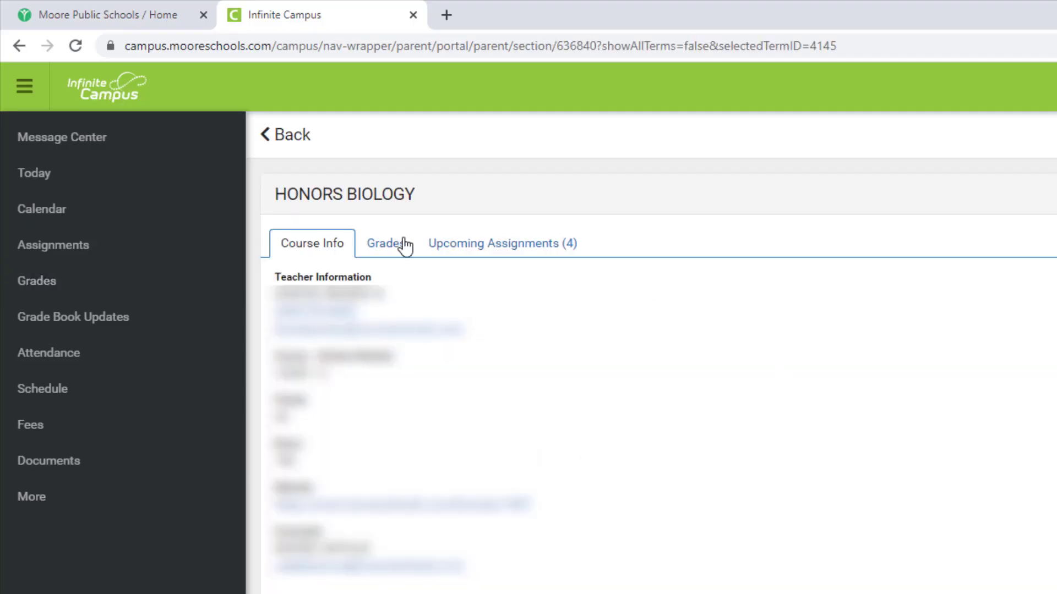
left_click(394, 250)
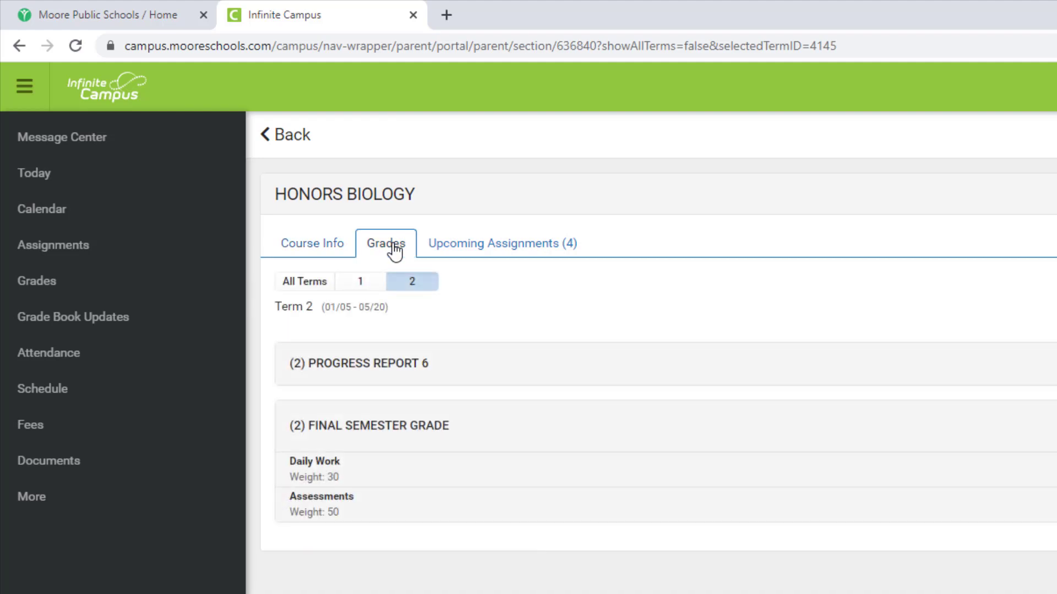
left_click(510, 255)
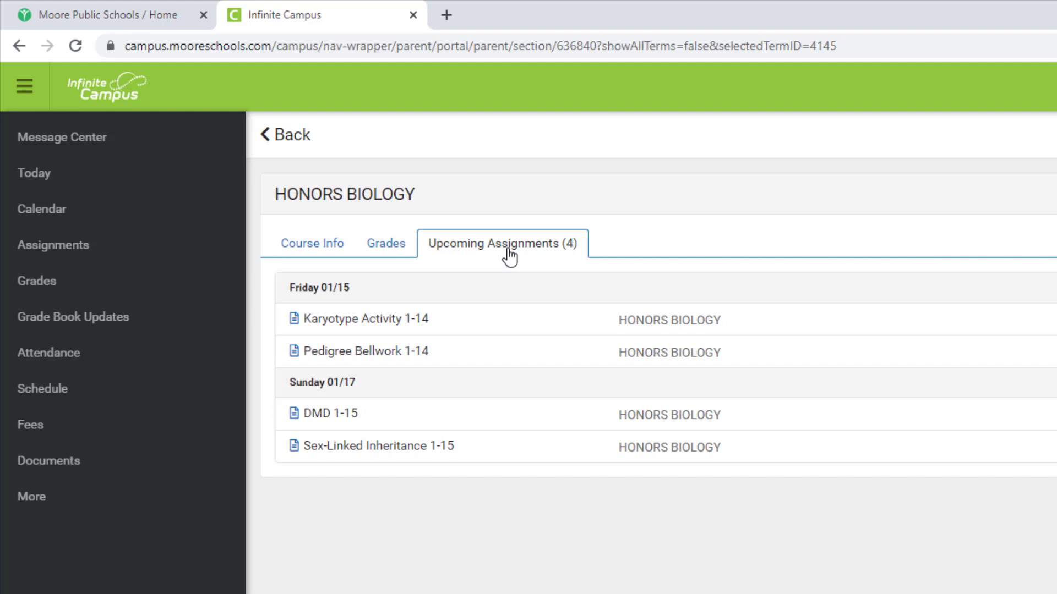
left_click(114, 326)
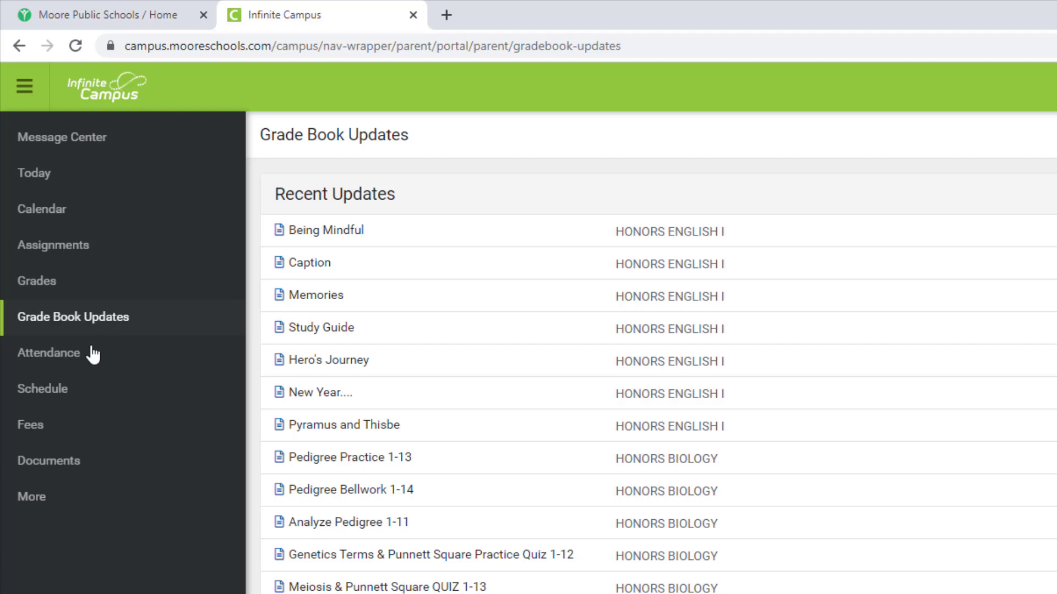
Browse Attendance for terms 1 and 2, then Schedule, Fees and Documents
left_click(88, 362)
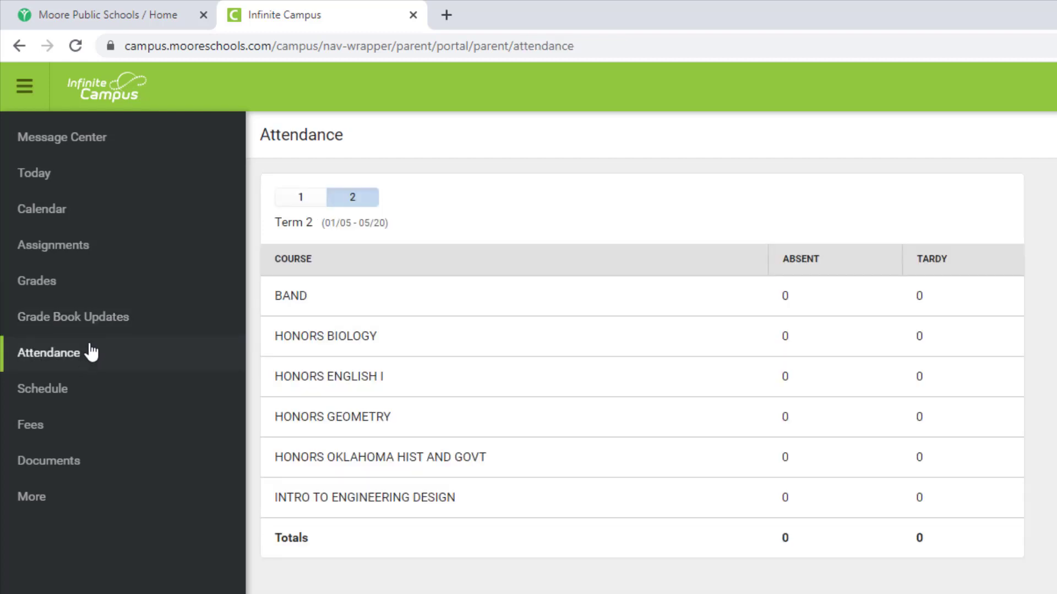
left_click(302, 205)
left_click(347, 203)
left_click(56, 397)
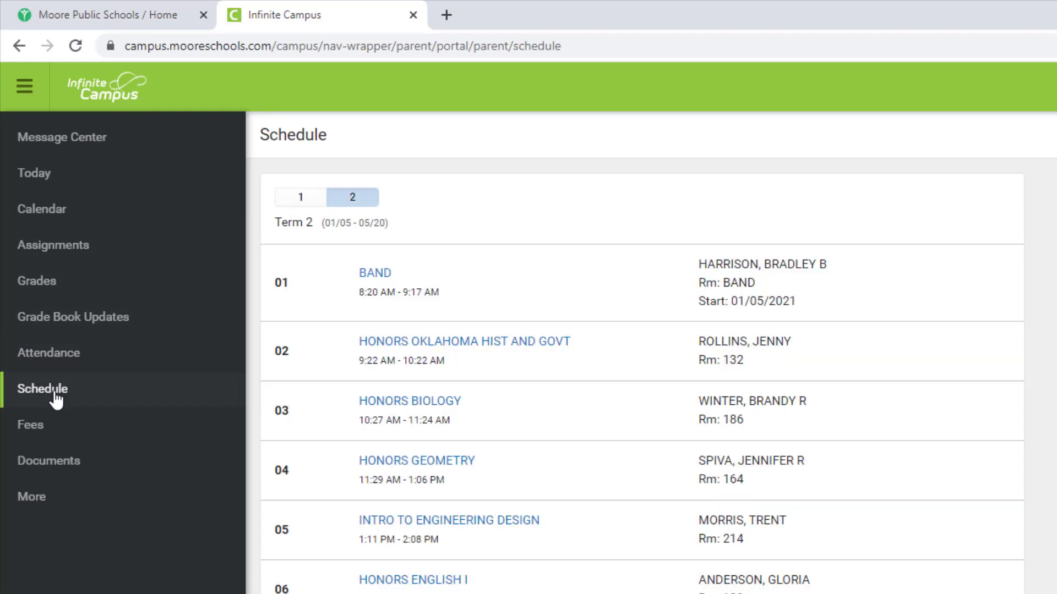
left_click(41, 432)
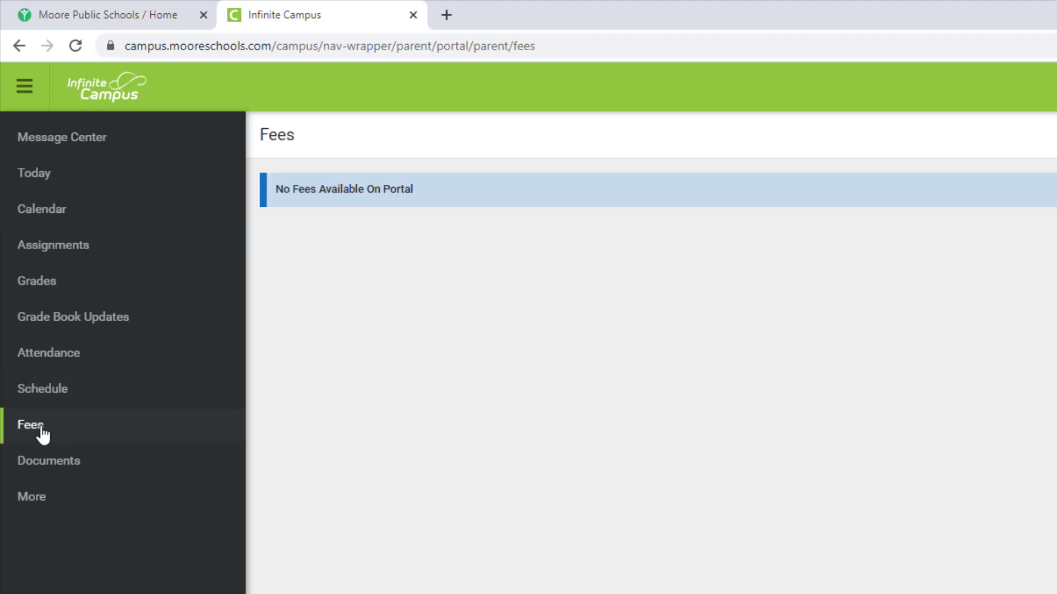
left_click(51, 476)
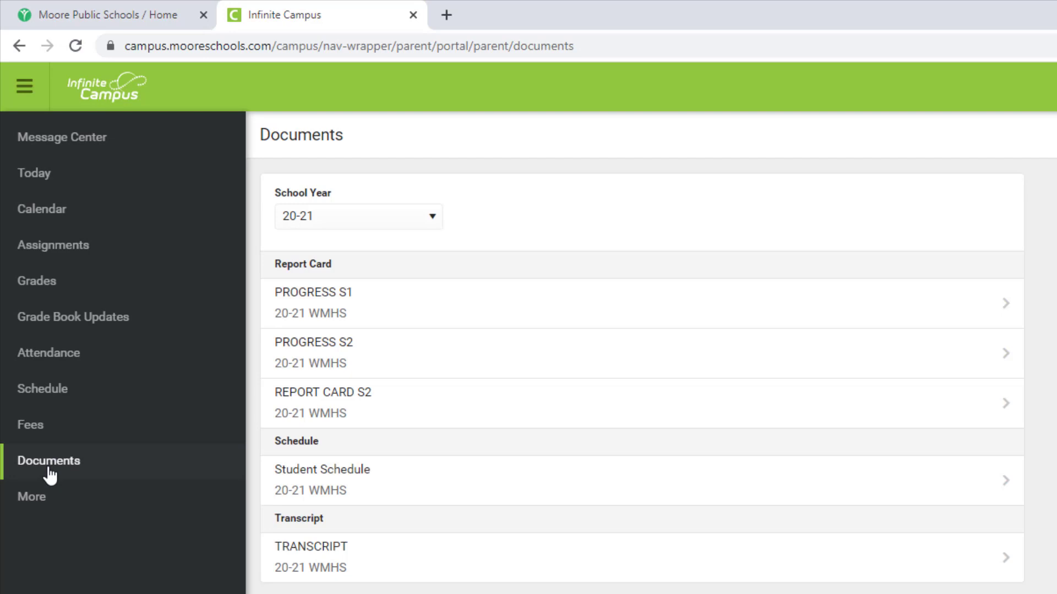
On the More page, view Lockers and MPS Portal Info, then follow the MOORE quick link
left_click(44, 511)
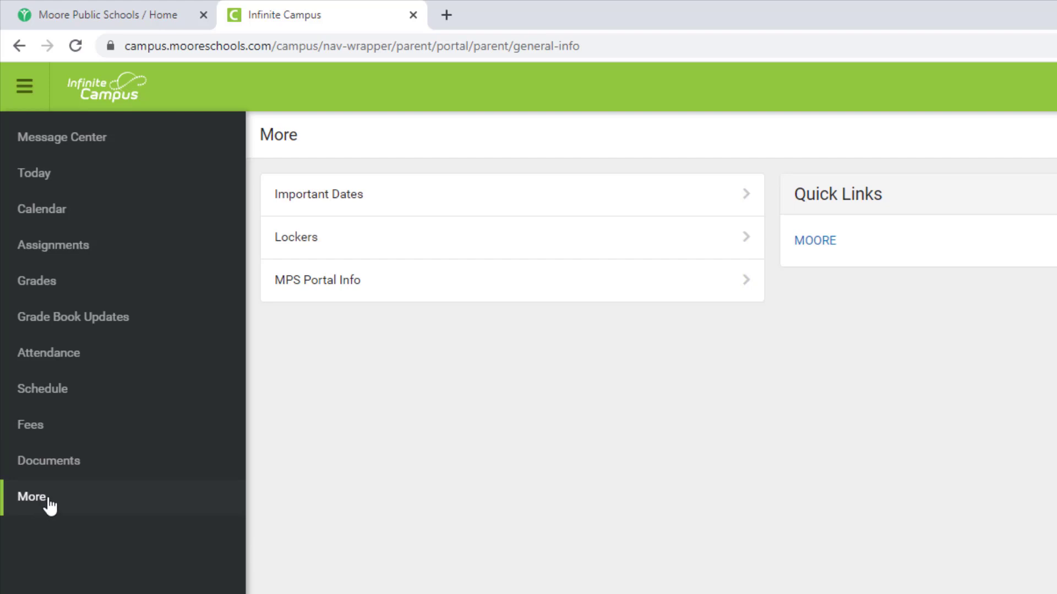
left_click(306, 247)
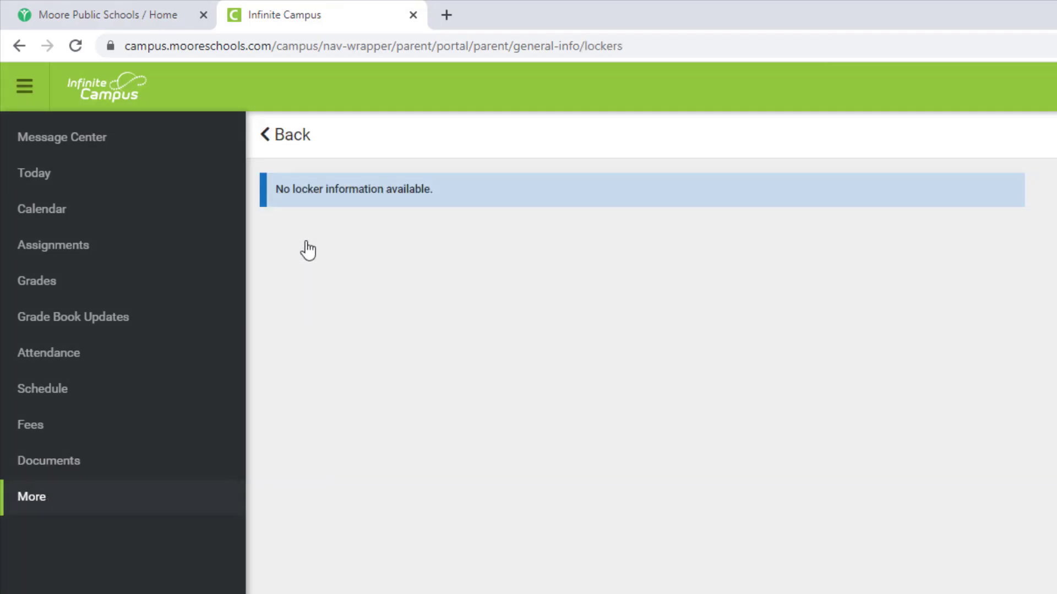
left_click(302, 146)
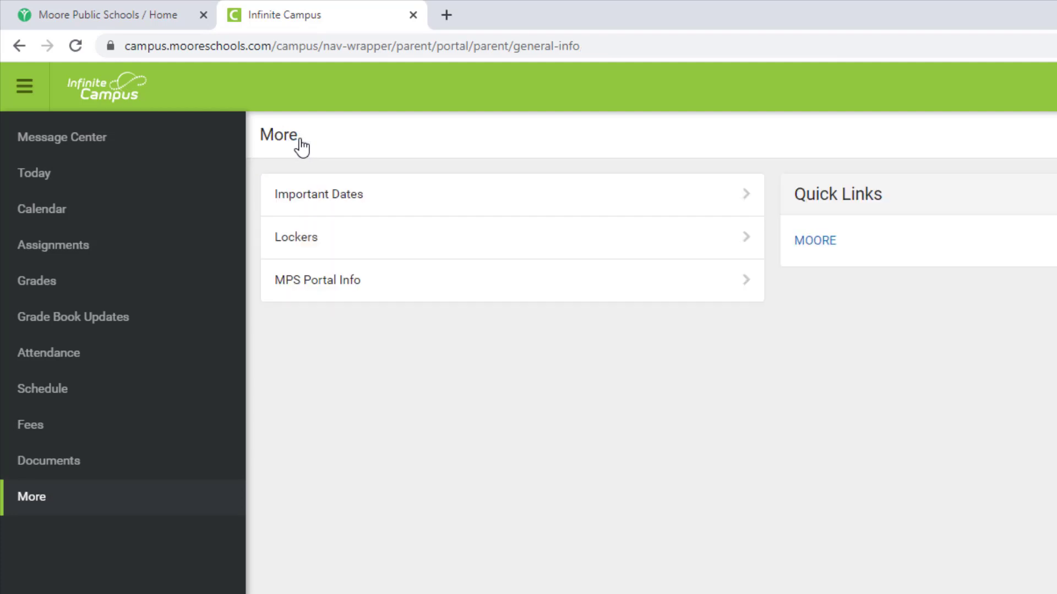
left_click(307, 297)
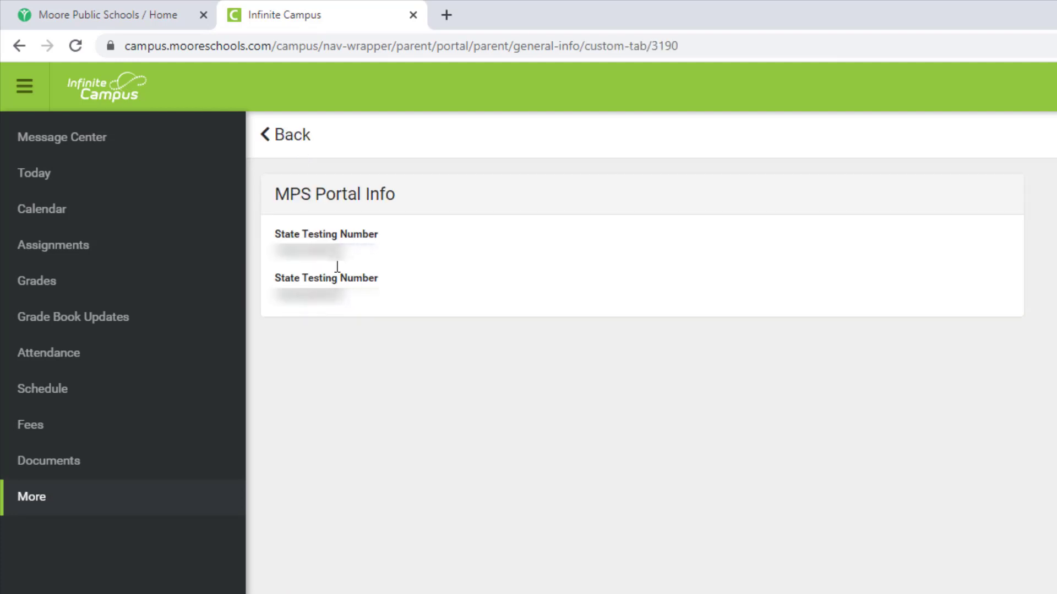
left_click(298, 145)
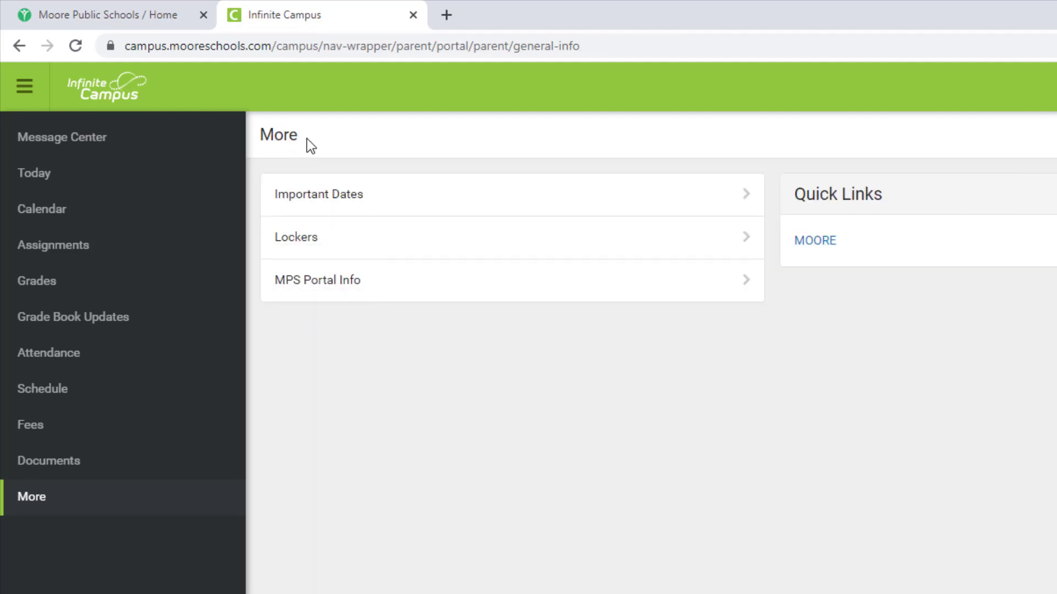
left_click(820, 241)
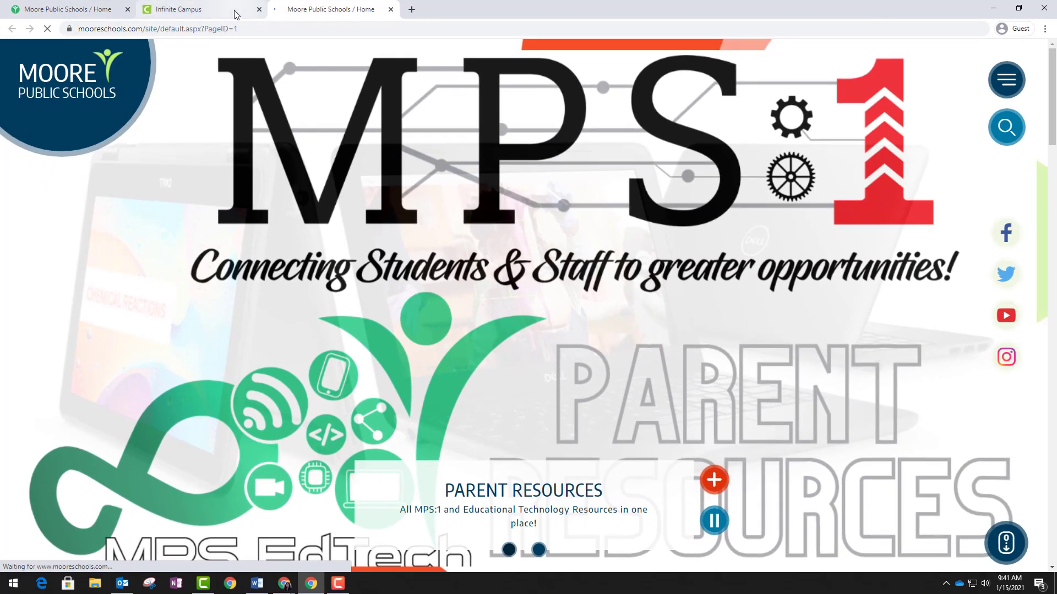
Back in the portal tab, view Message Center, toggle the sidebar, and show the account menu
left_click(237, 13)
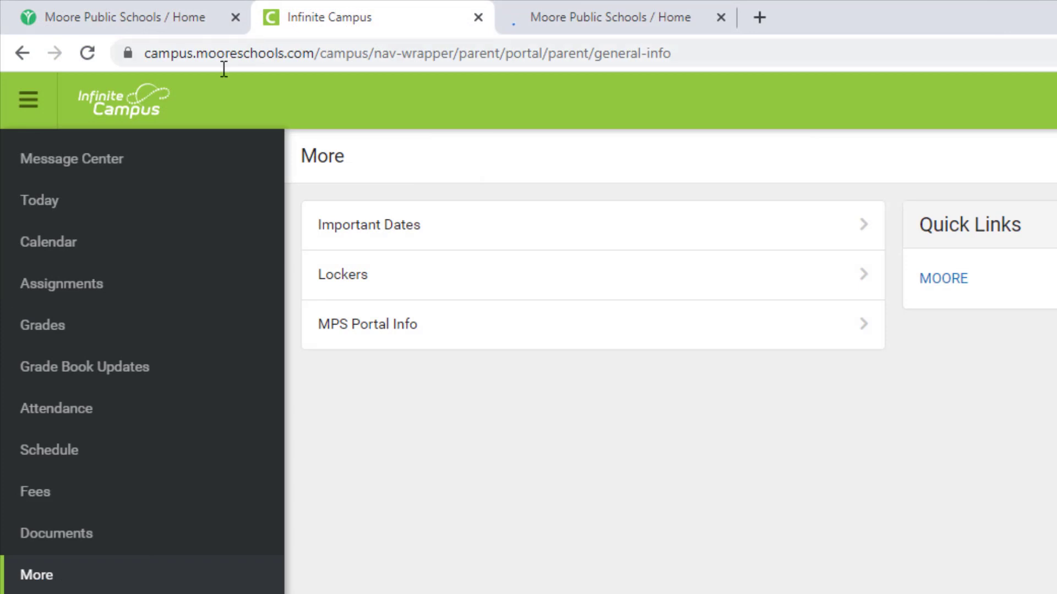
left_click(104, 178)
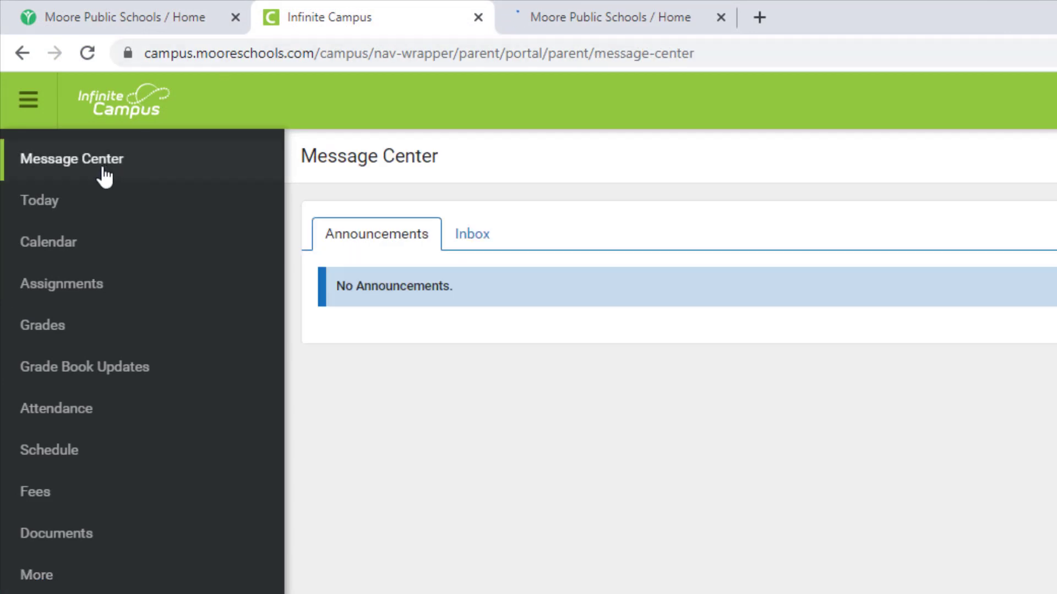
left_click(33, 117)
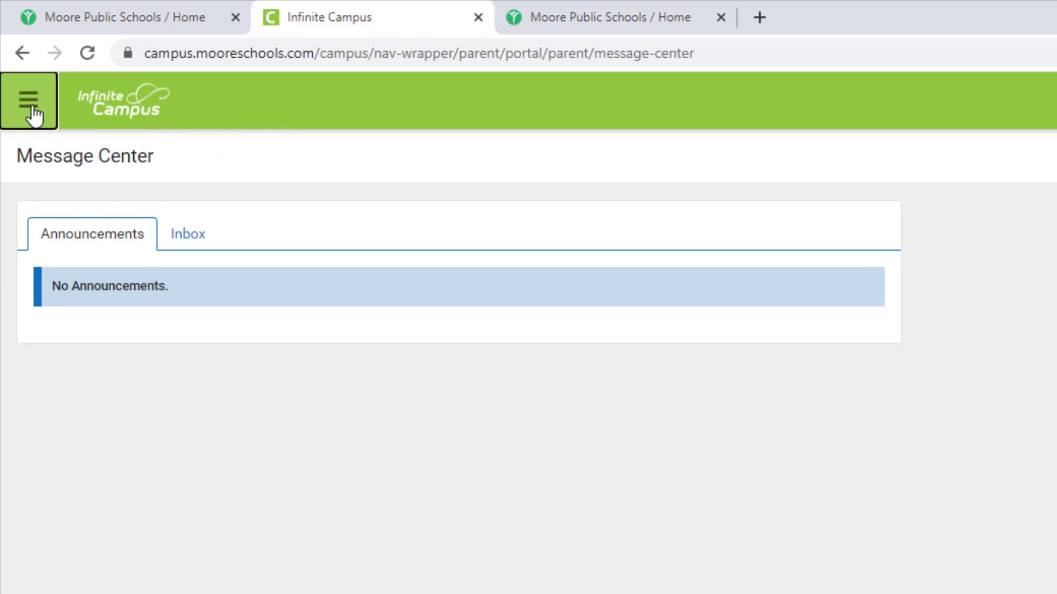
left_click(33, 117)
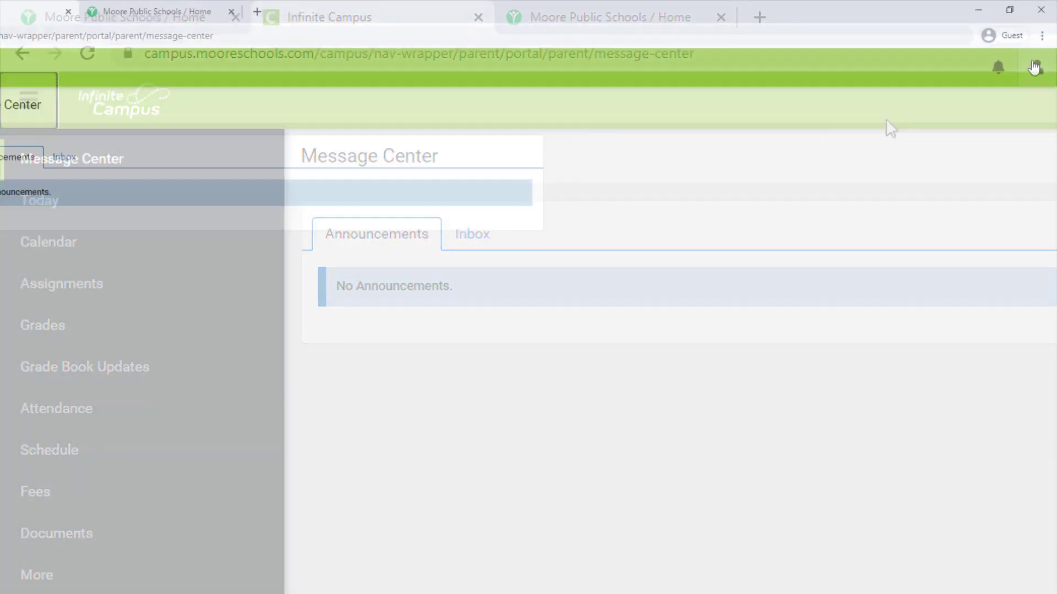
left_click(1040, 55)
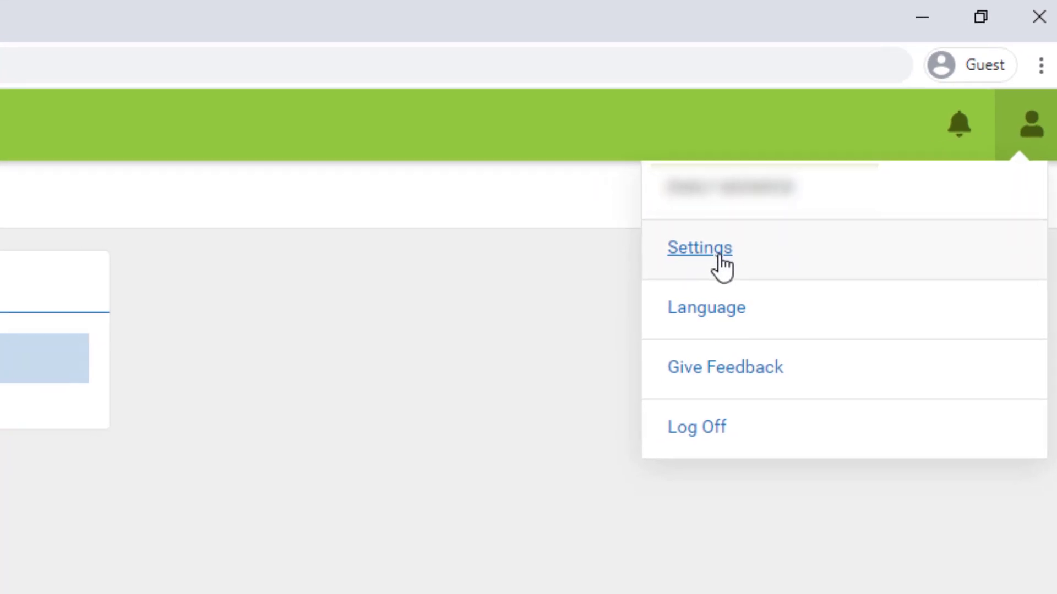
Limit scored-assignment and updated-grade notifications to Less than 80% and save
left_click(710, 266)
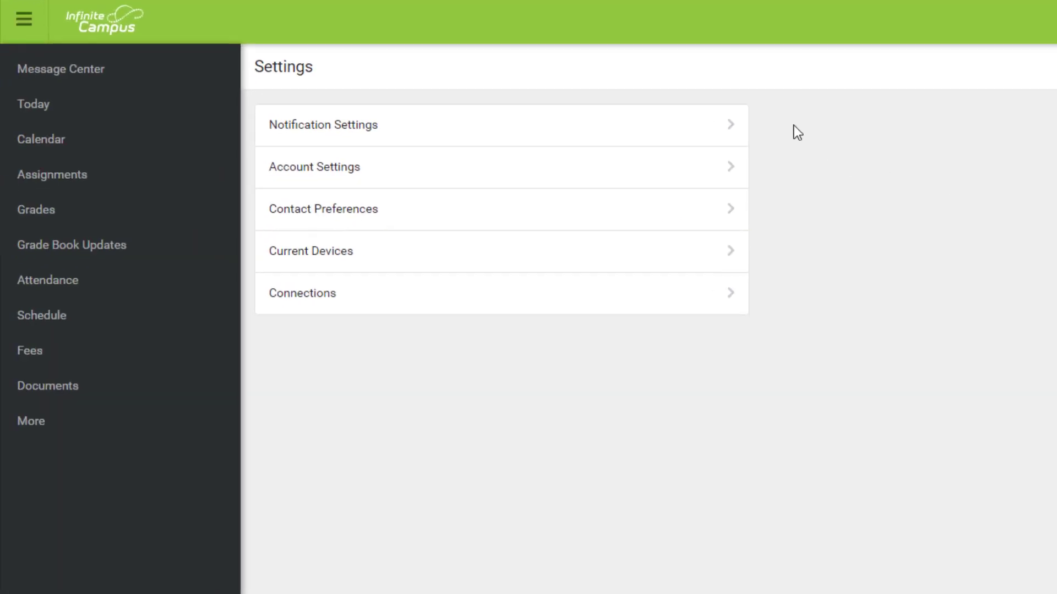
left_click(668, 135)
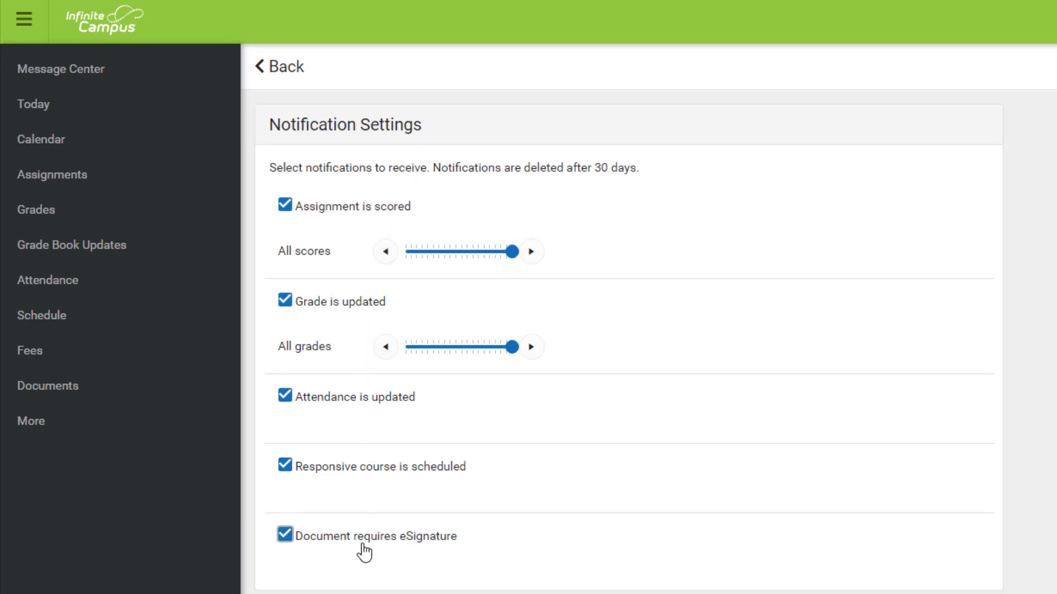
left_click_drag(512, 254, 456, 256)
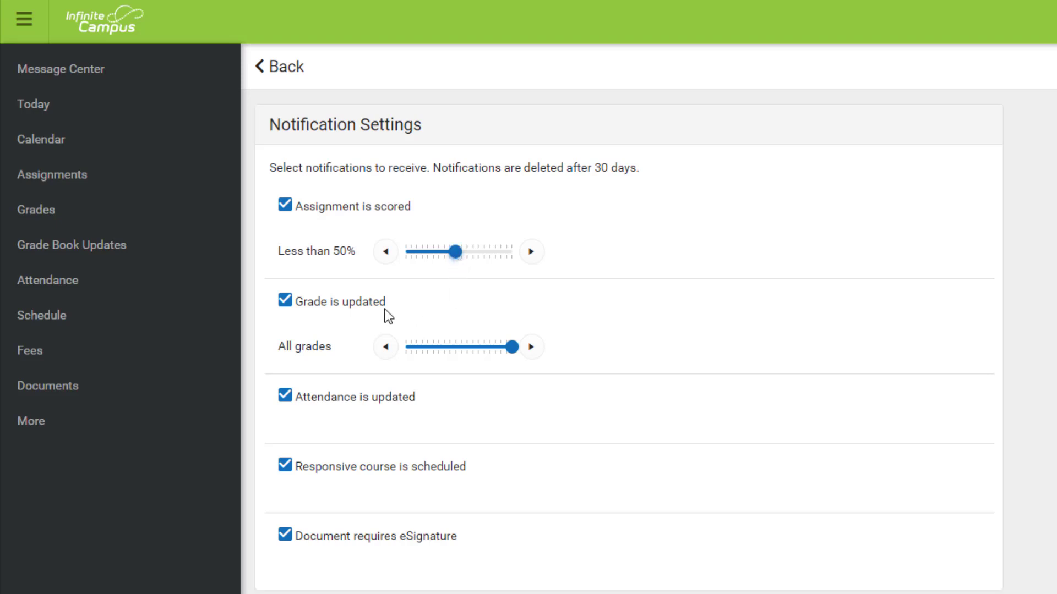
left_click_drag(503, 357, 484, 352)
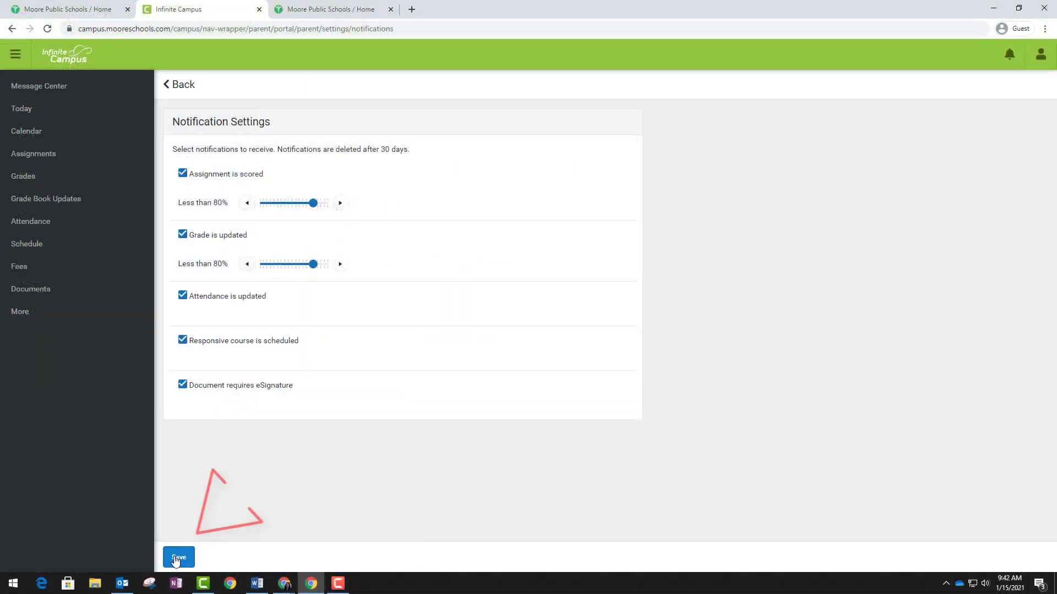
left_click(177, 558)
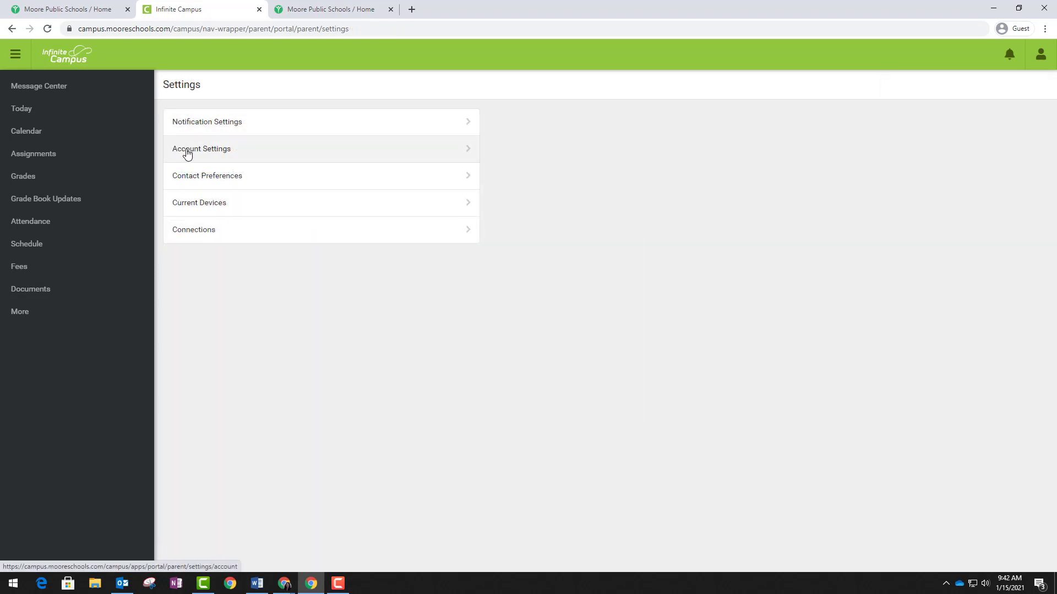
Look over Account Settings, return to the Settings list, and view Contact Preferences
left_click(187, 149)
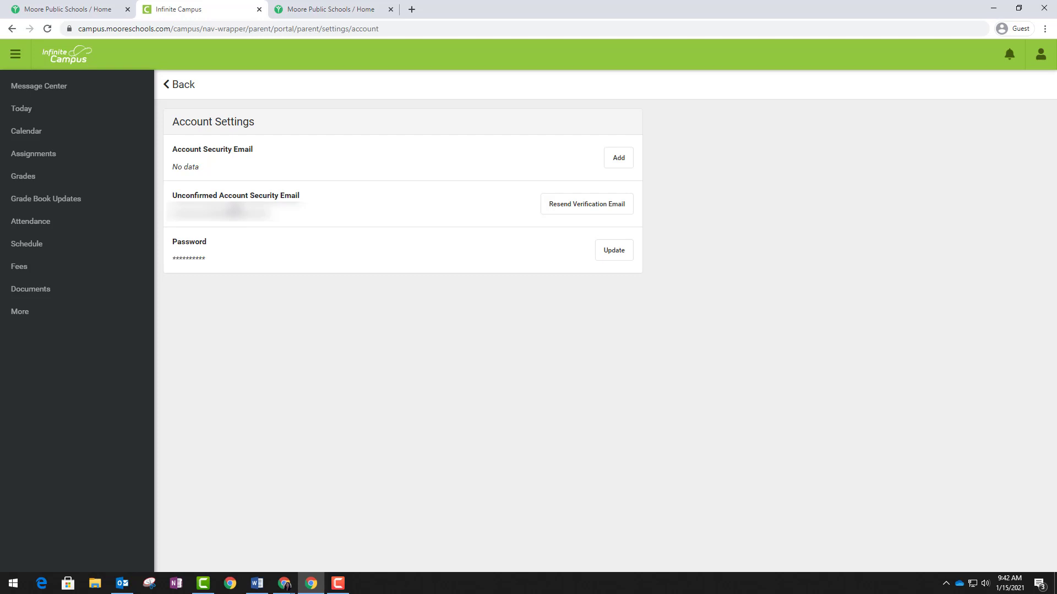
key("alt+Left")
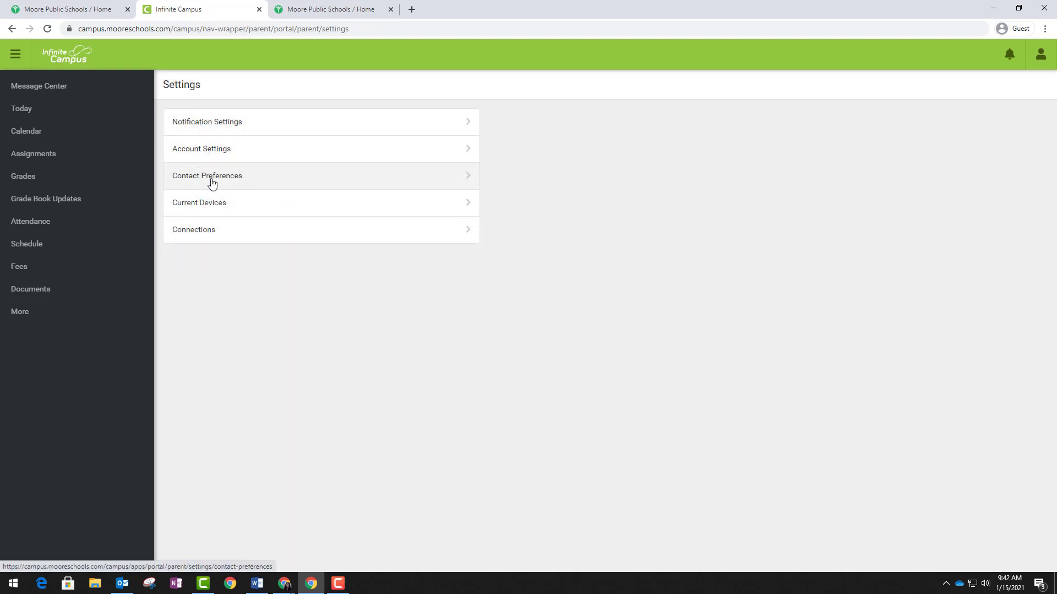
left_click(212, 184)
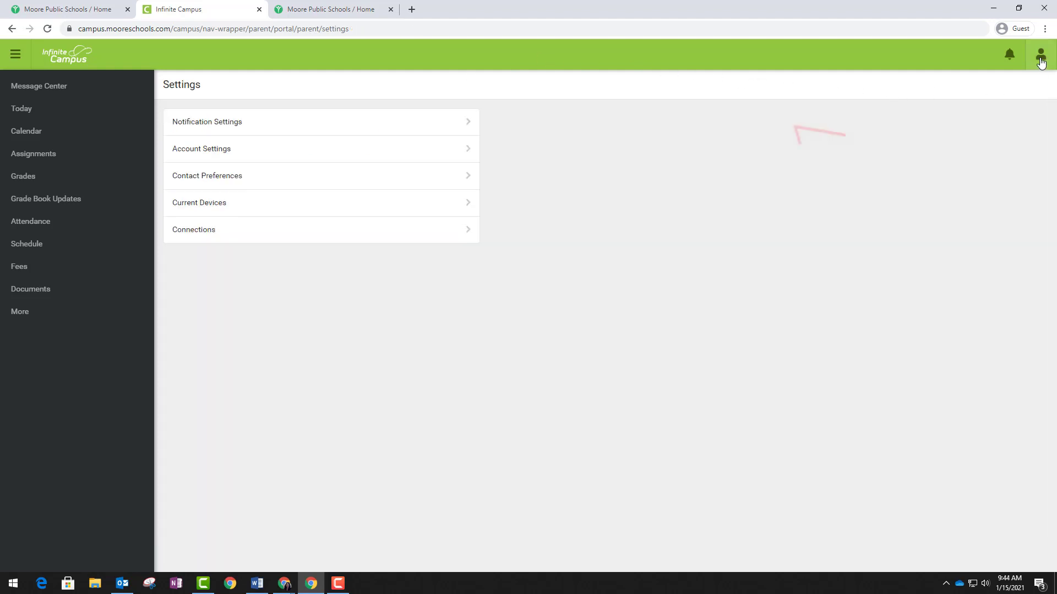
View the Language settings and its display language list, then check the notifications panel
left_click(1040, 55)
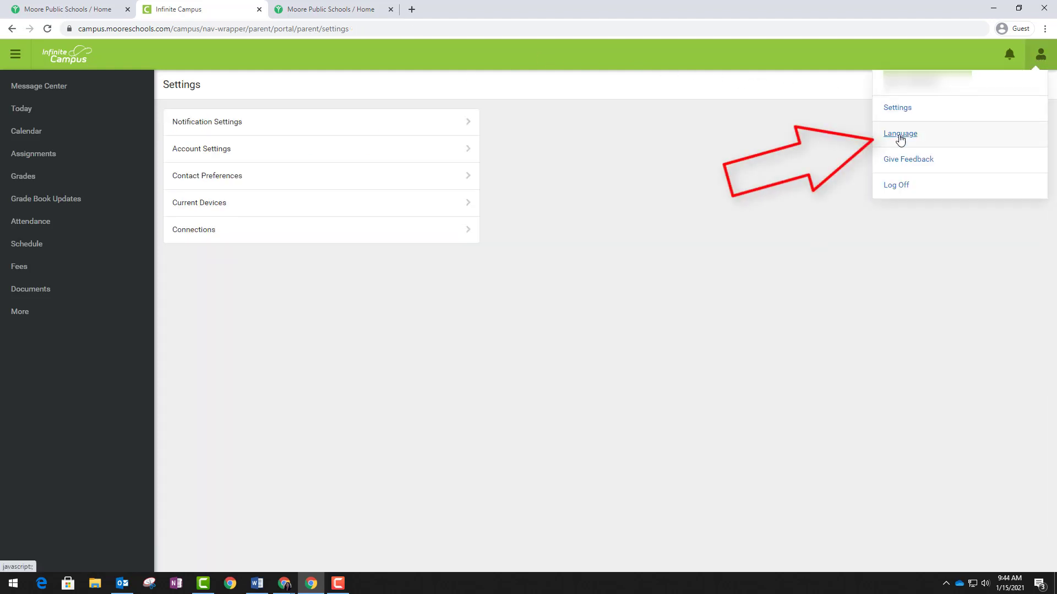
left_click(901, 134)
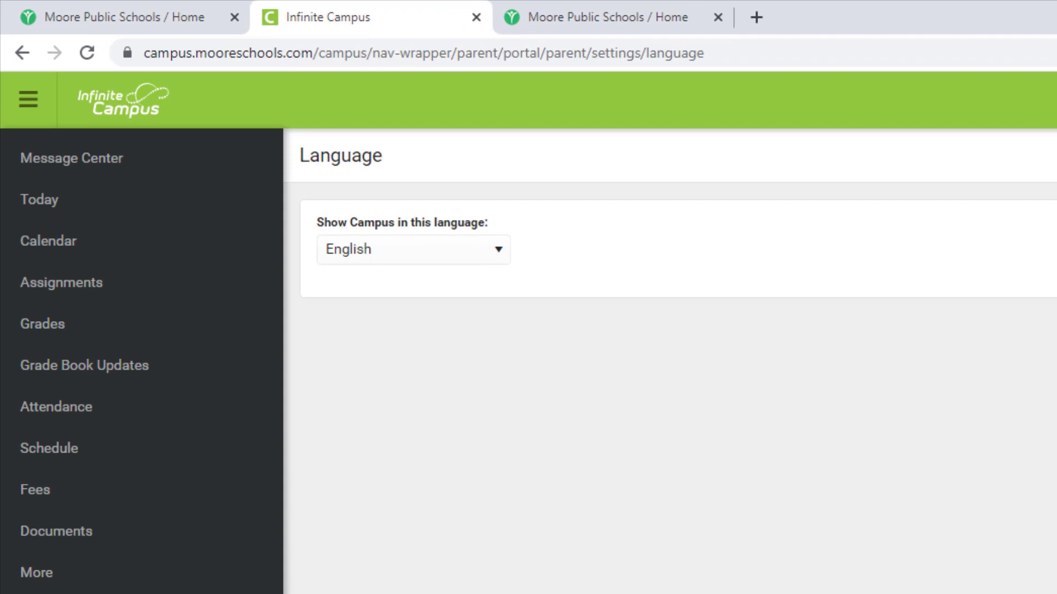
left_click(495, 257)
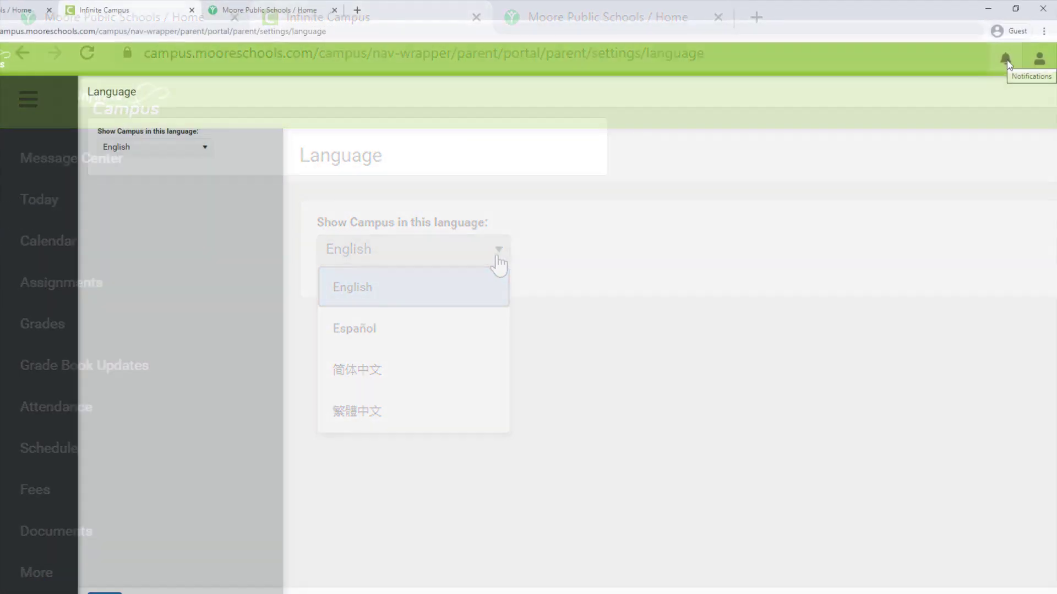
left_click(1007, 59)
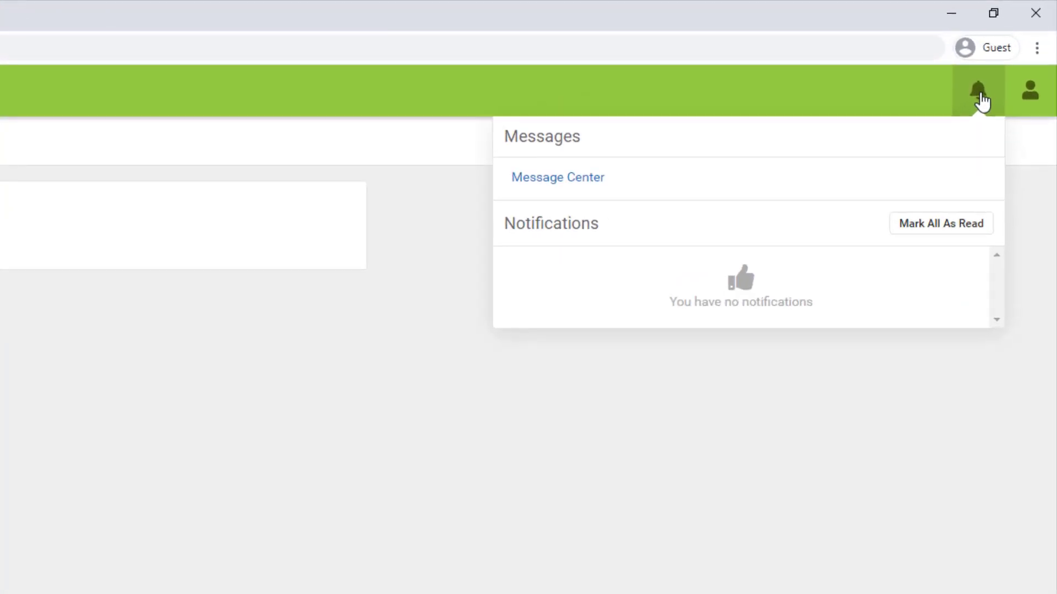